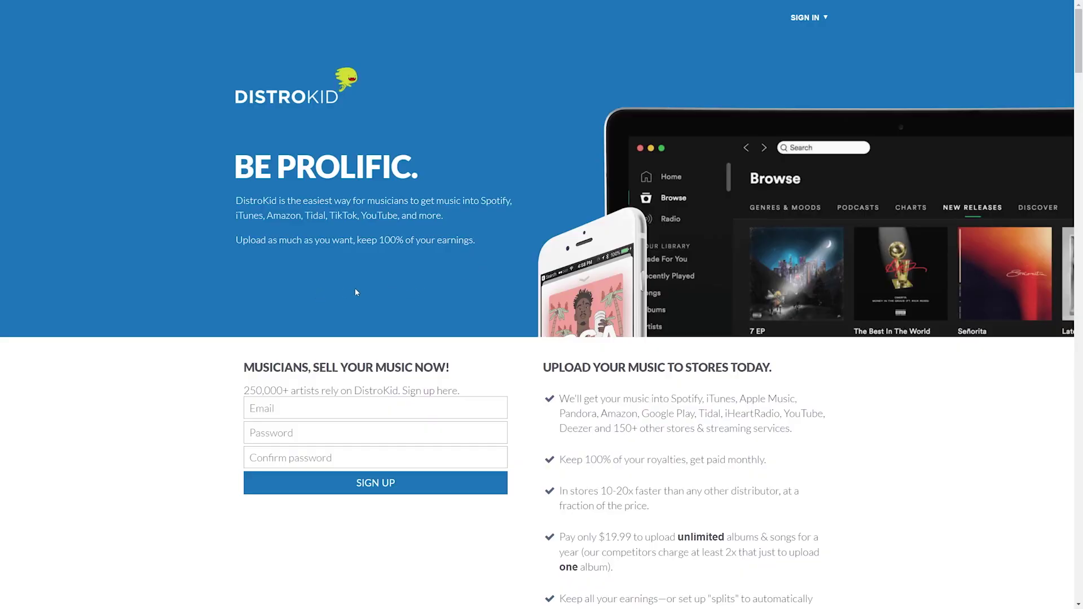
Highlight the $19.99 unlimited uploads and albums pricing line on the DistroKid homepage
scroll(341, 307, down, 3)
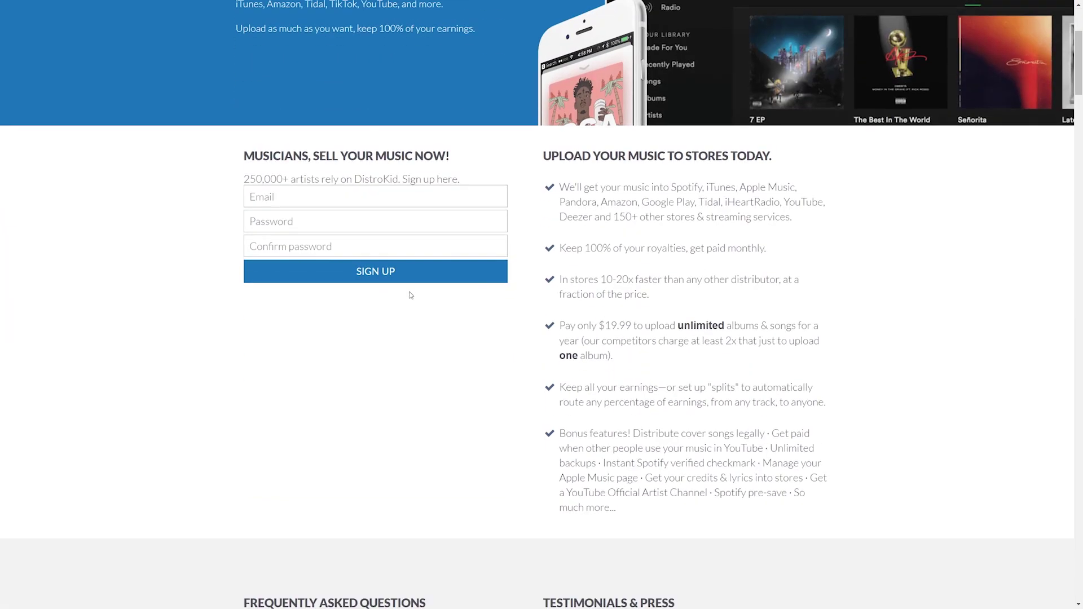
drag(563, 325, 705, 326)
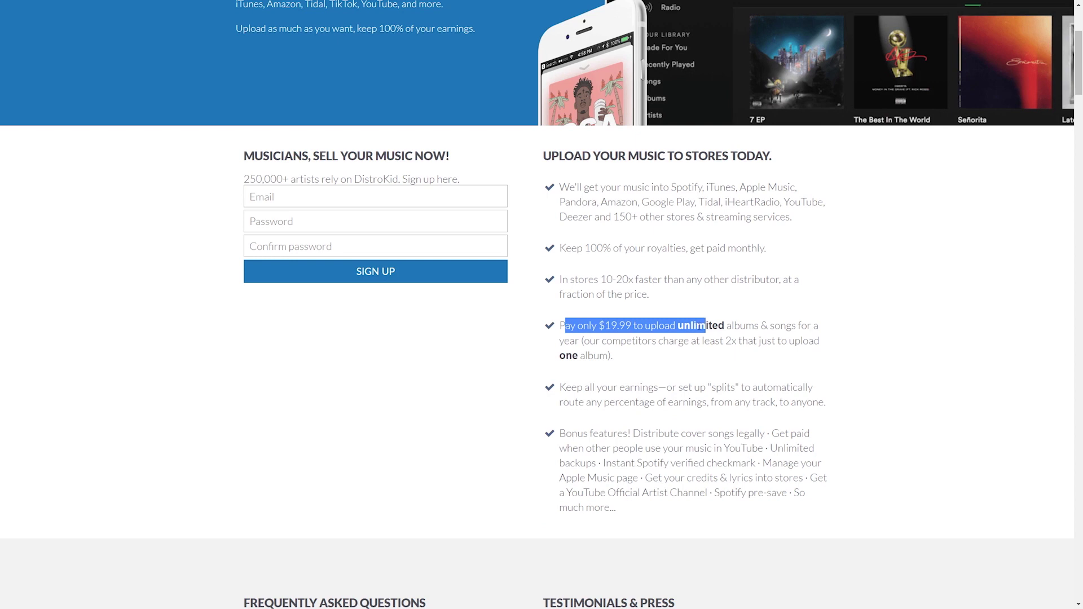
click(592, 324)
drag(599, 326, 798, 326)
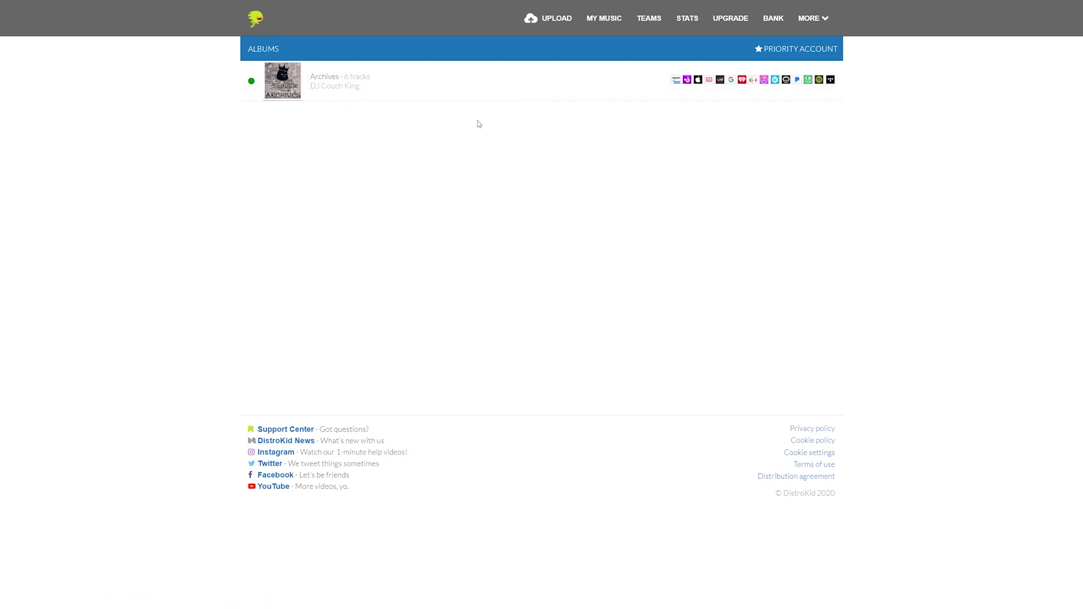
Open the Archives album page and look over its tracks, stores and add-ons
click(403, 93)
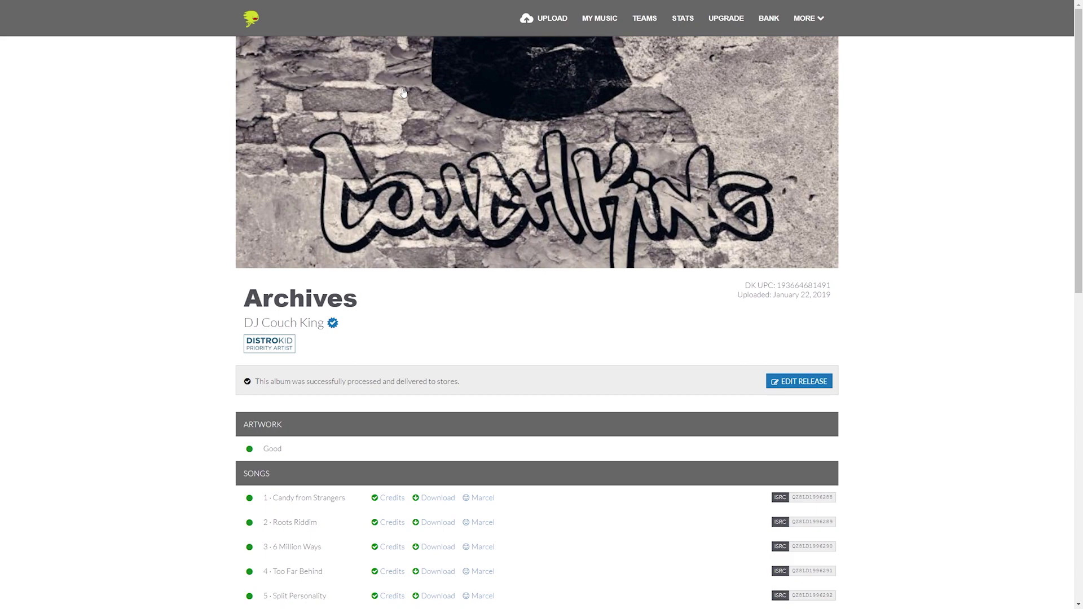
scroll(404, 93, down, 10)
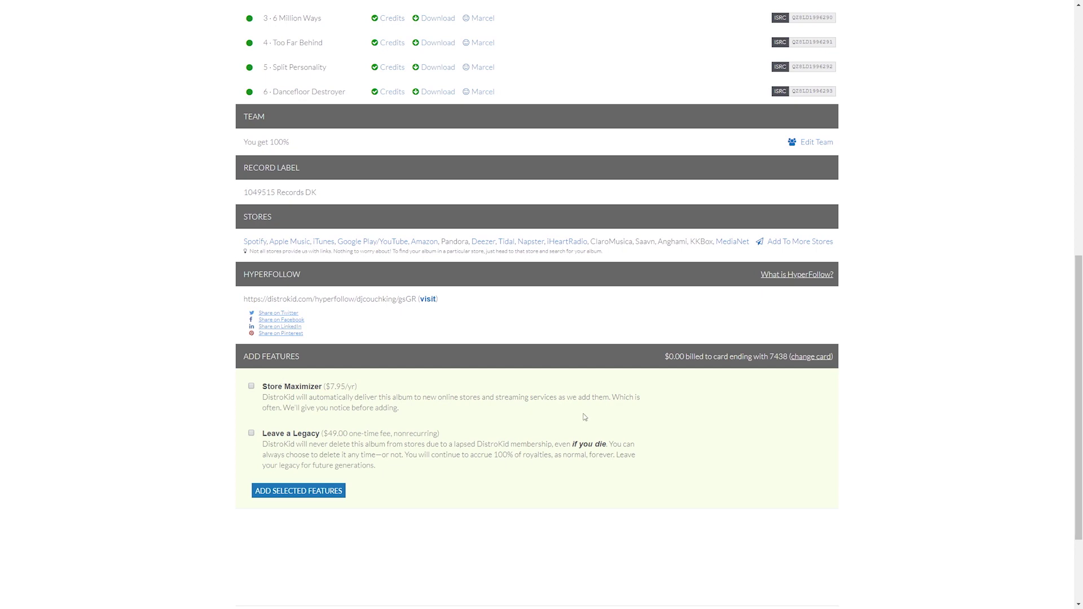
scroll(584, 416, up, 9)
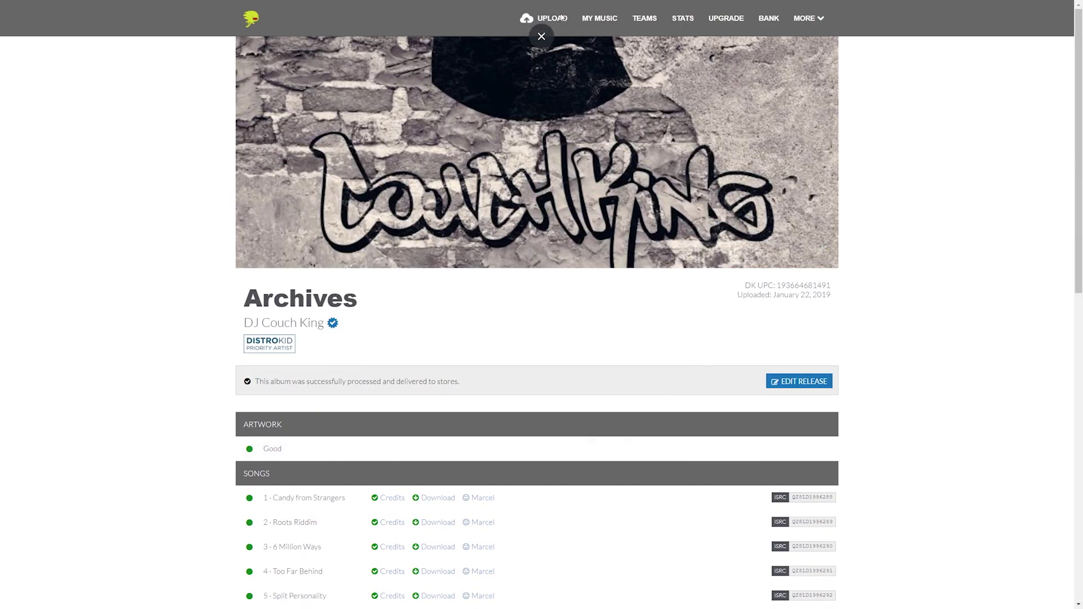
Start a new upload and choose 'That's me!' for the existing Spotify artist
click(554, 20)
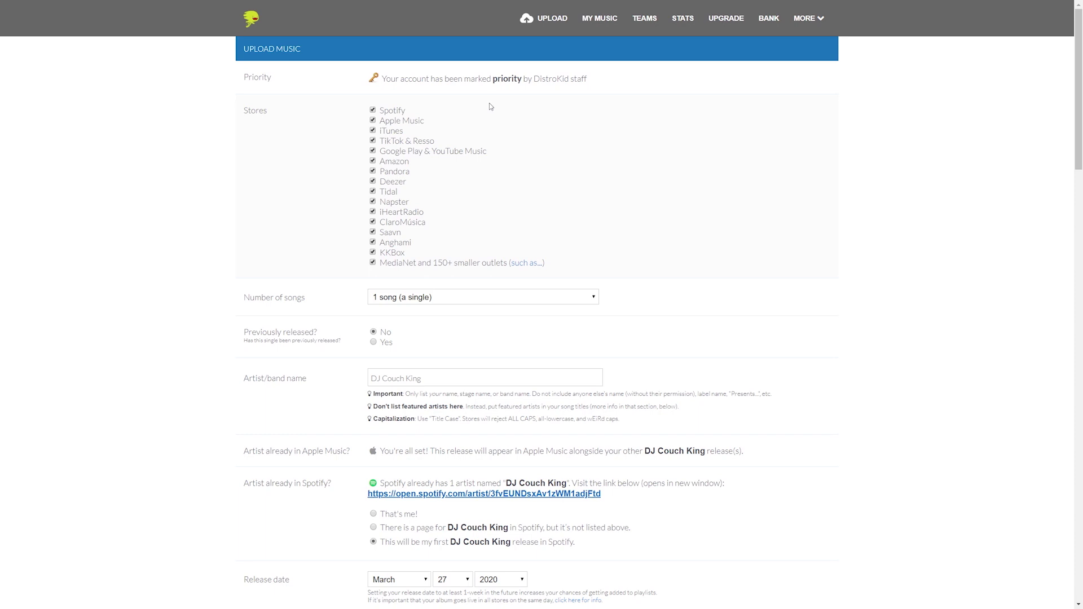
scroll(472, 282, down, 2)
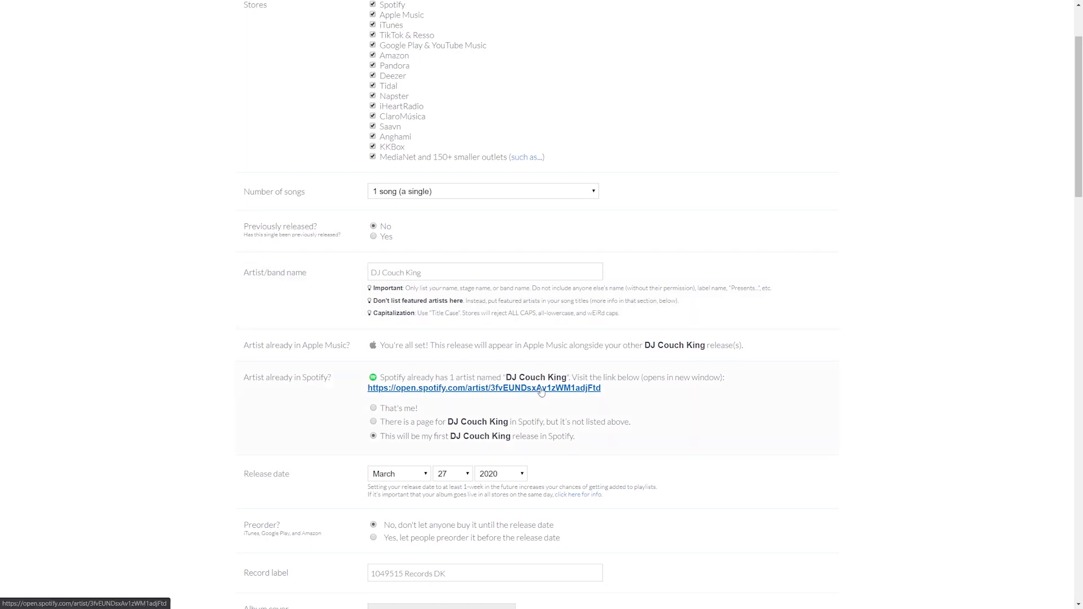
click(373, 409)
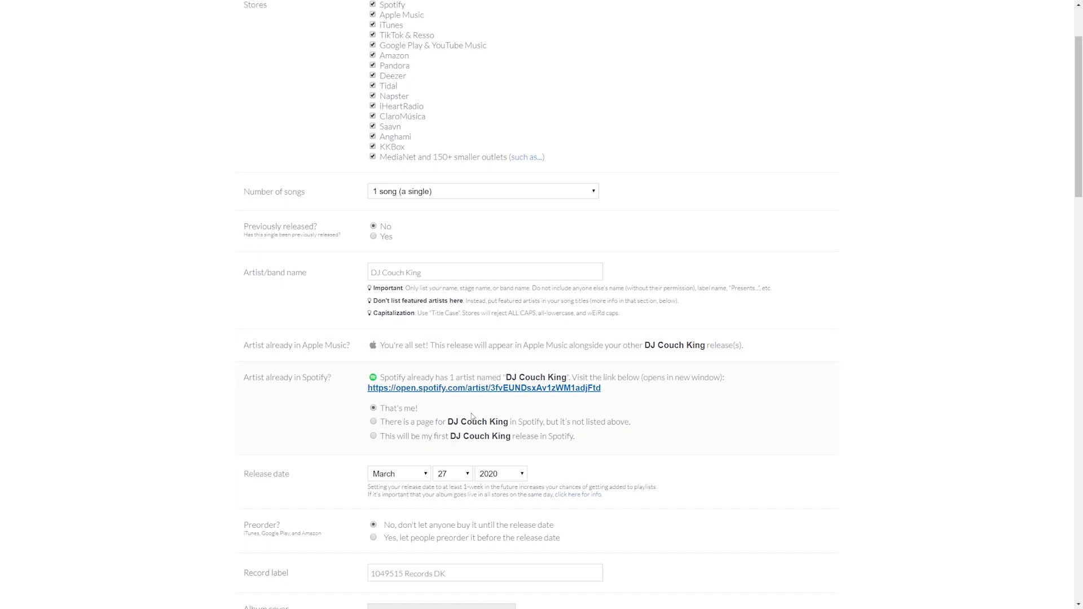
Select the plans page web address in the address bar
scroll(460, 425, down, 3)
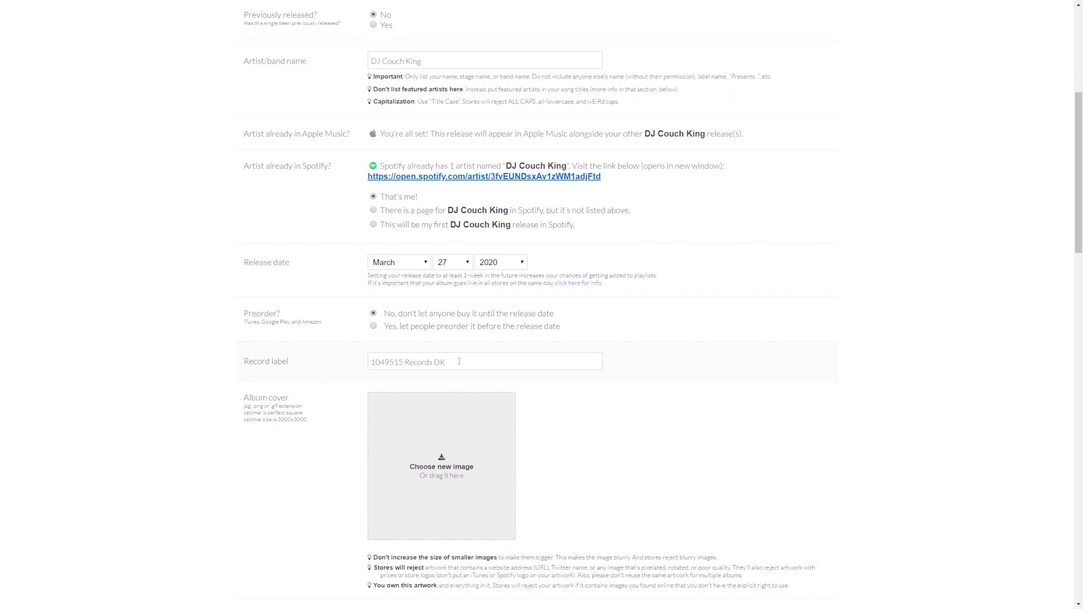
scroll(460, 361, down, 15)
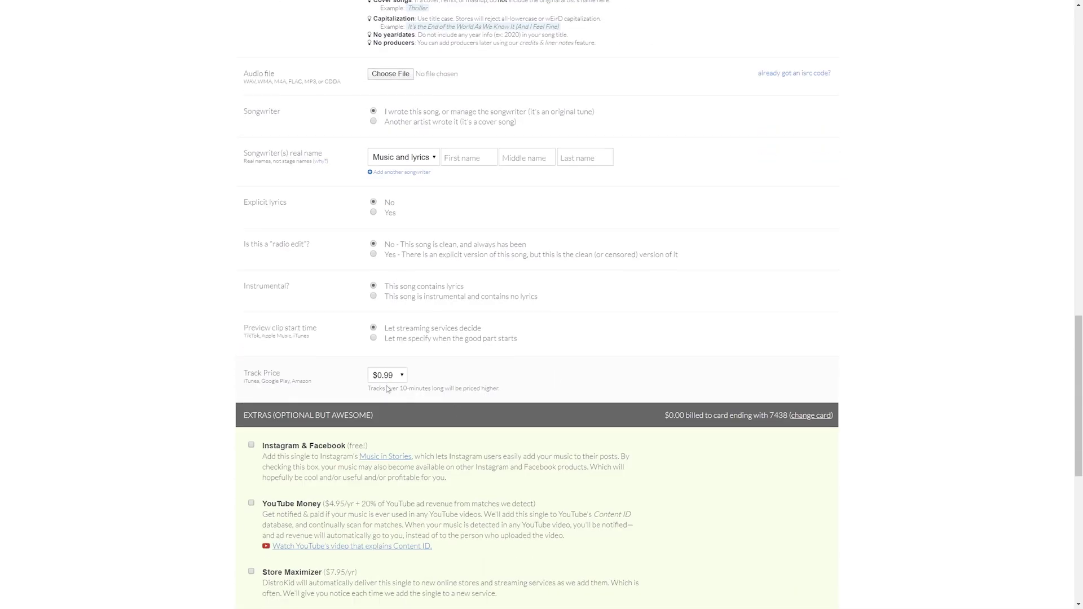
scroll(399, 387, up, 17)
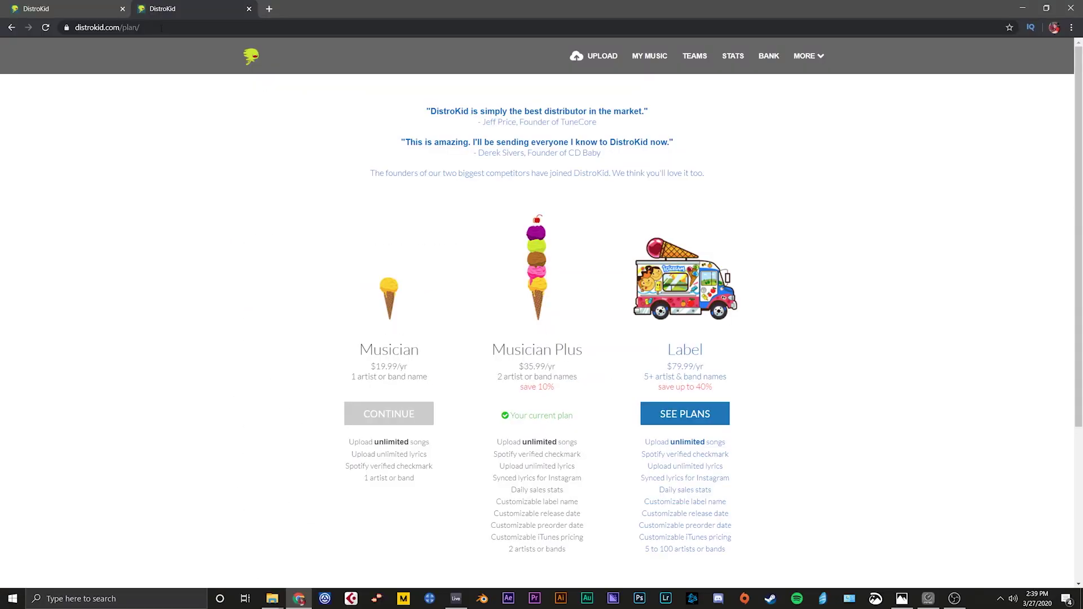
drag(163, 28, 73, 31)
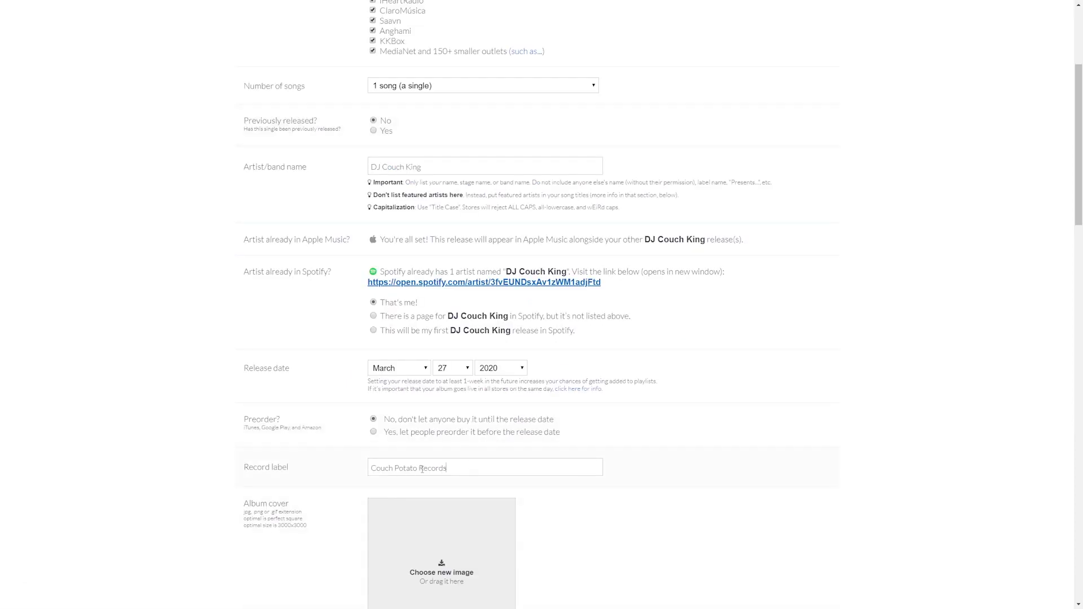
Change the Record label field to Couch Potato Records
scroll(482, 459, down, 2)
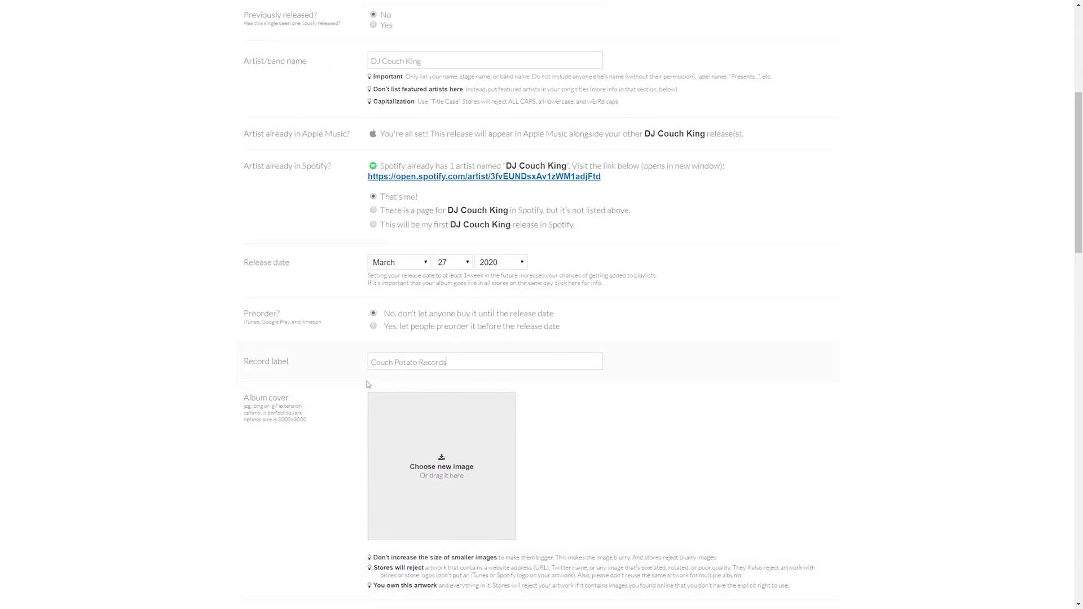
scroll(442, 370, up, 2)
click(576, 468)
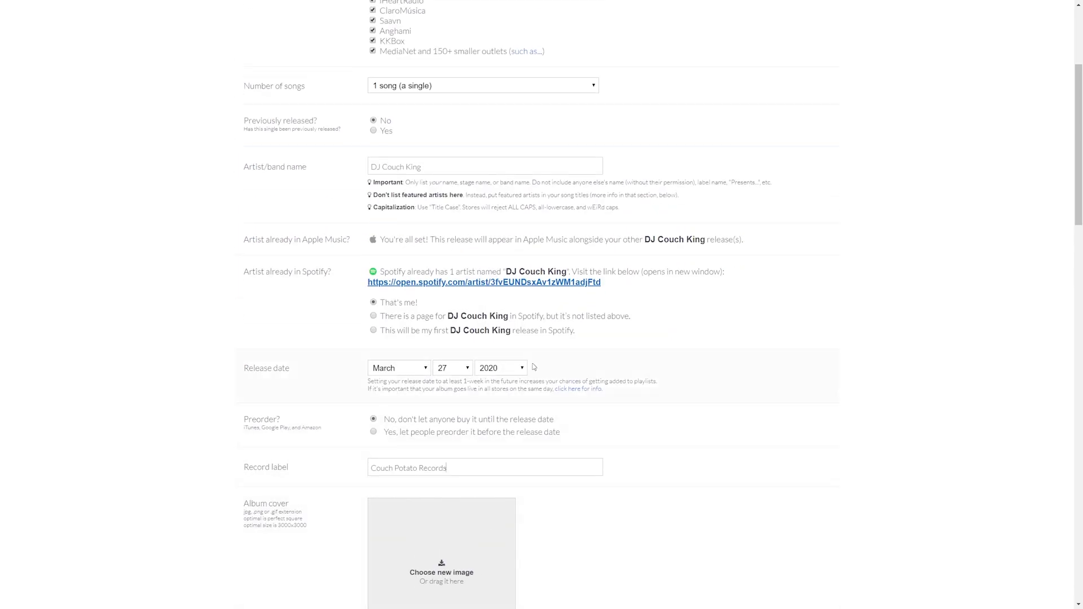
scroll(535, 364, down, 2)
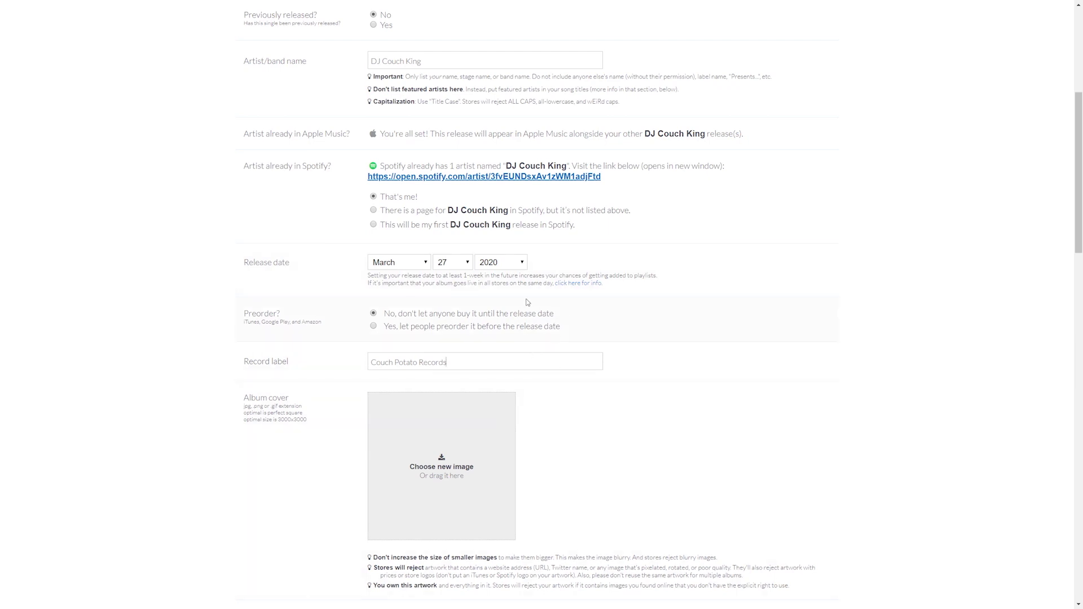
Dismiss the preorder warning and set the release date to April 15, 2020
click(373, 327)
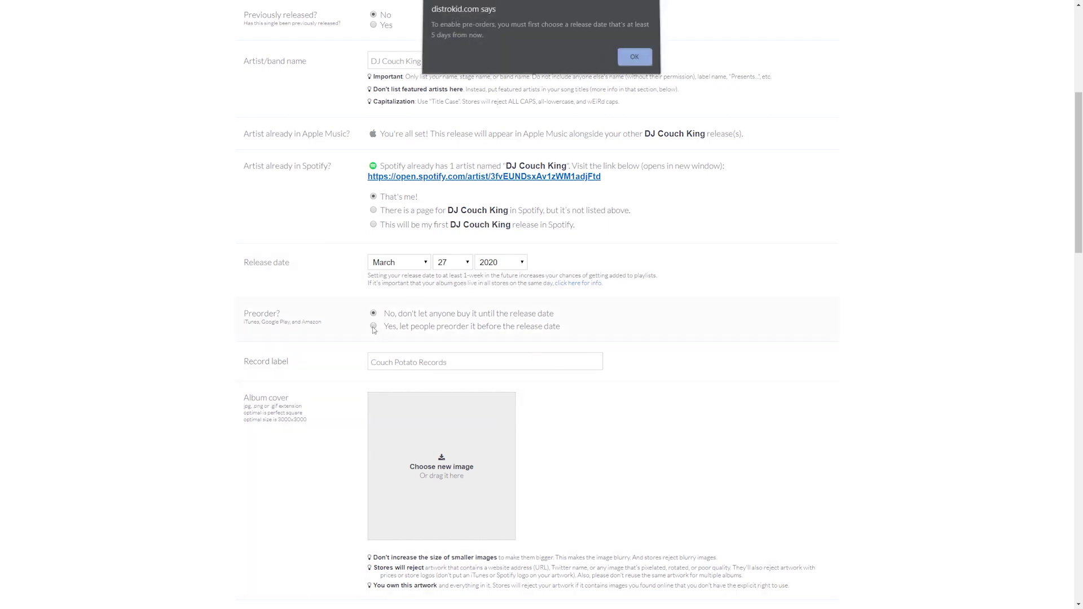
key(Return)
click(412, 264)
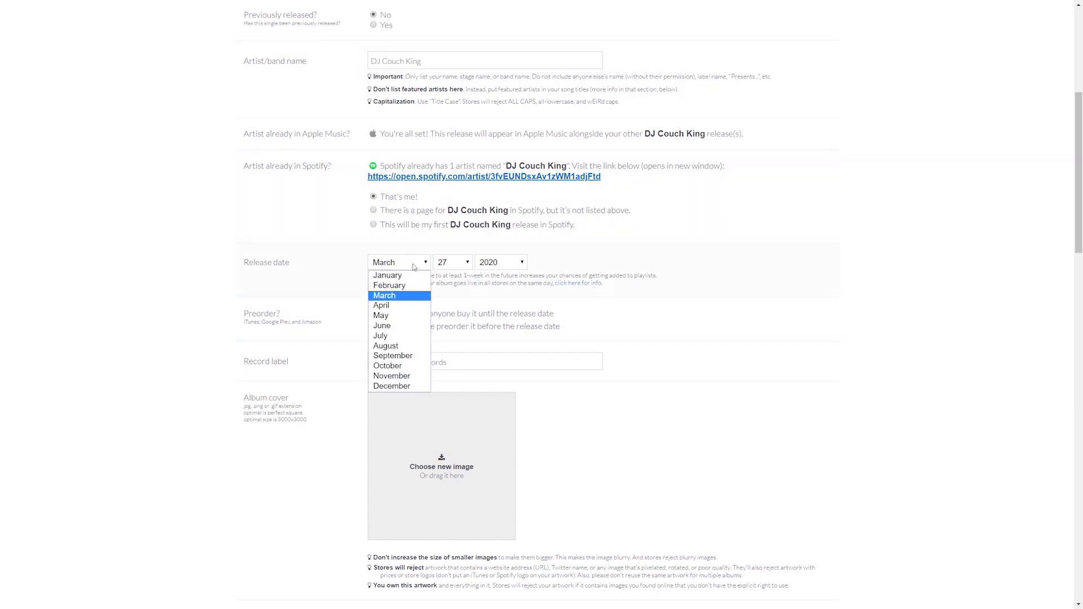
click(395, 305)
click(458, 265)
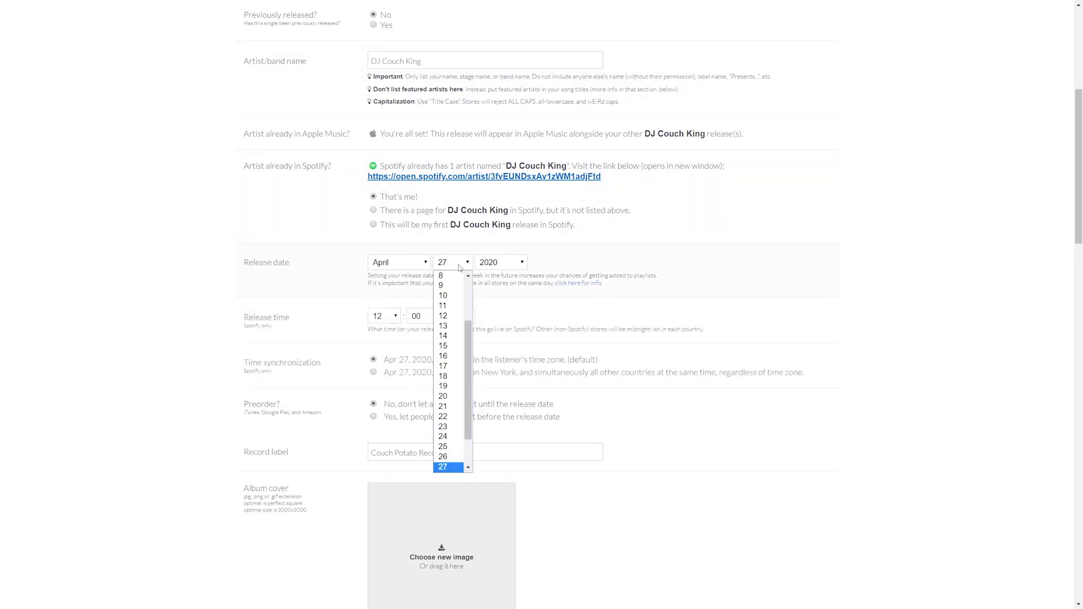
click(452, 346)
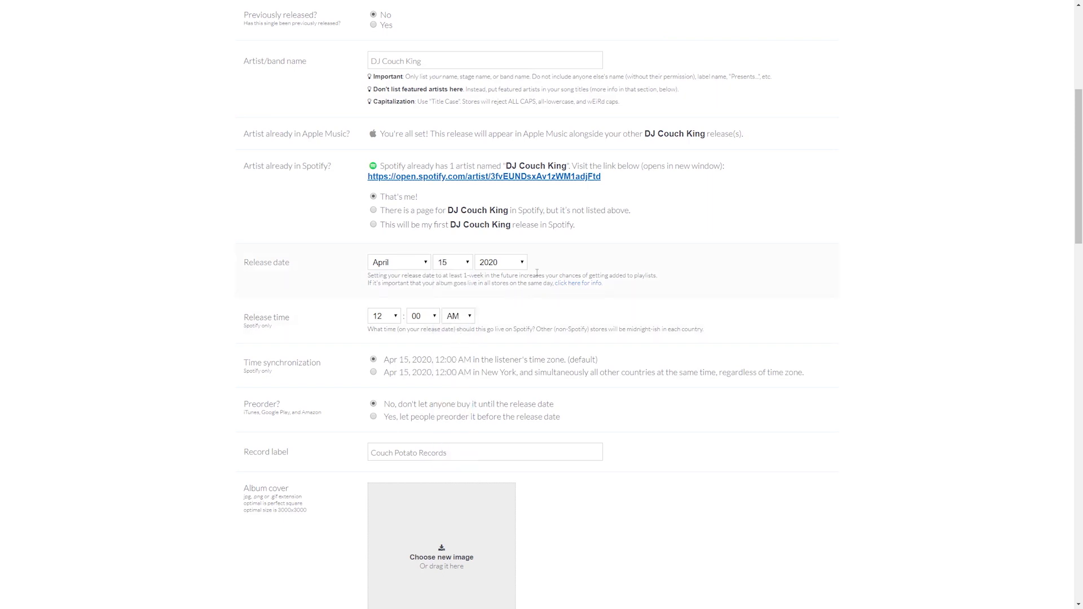
Set the release hour to 10:00 AM and allow preorders from March 27, 2020
scroll(481, 309, down, 2)
click(397, 211)
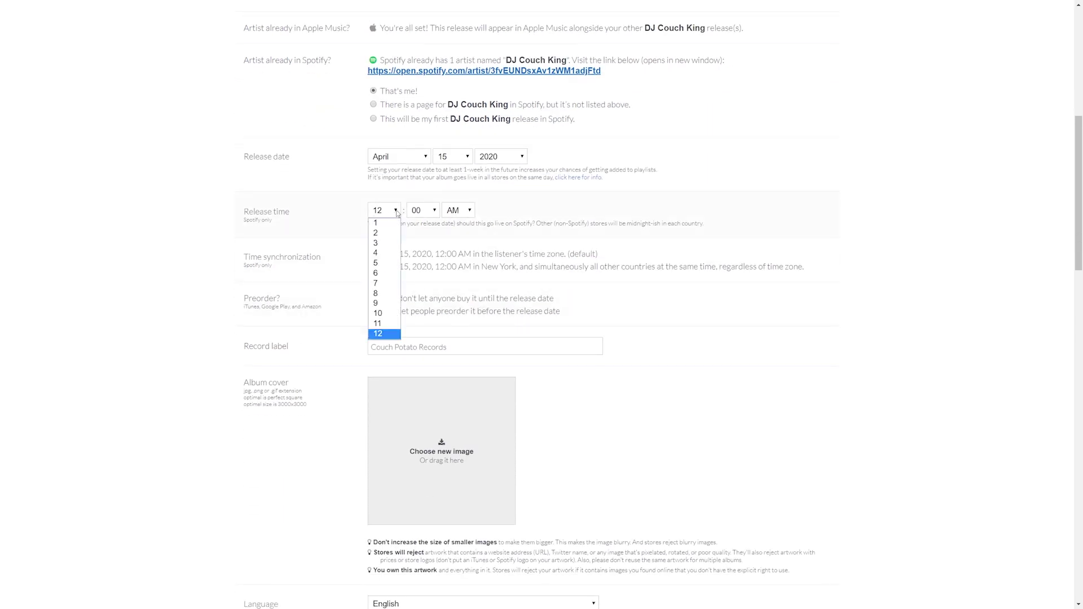
click(381, 313)
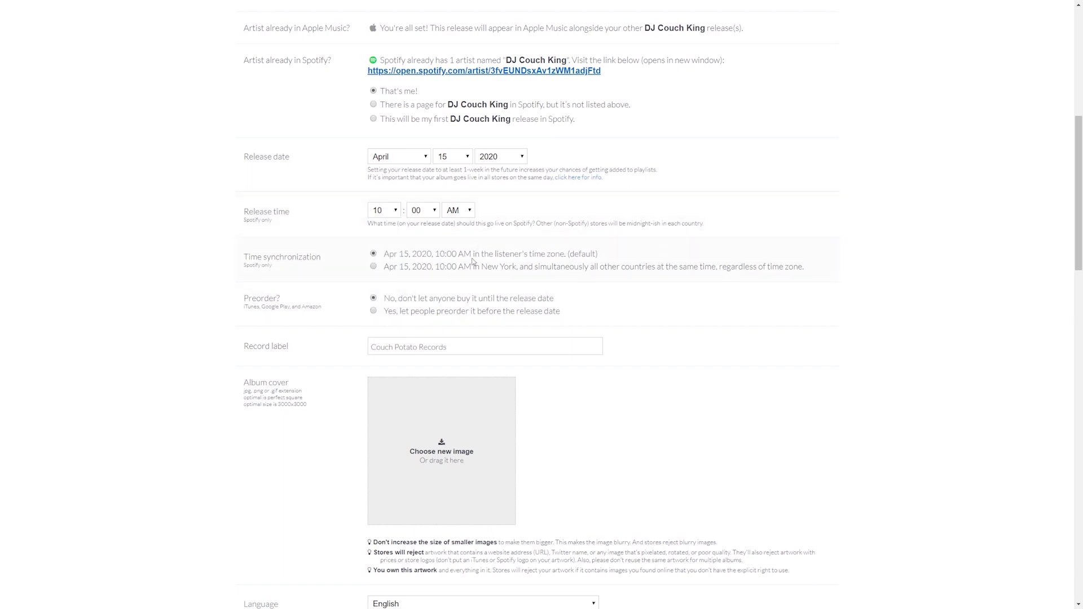
click(373, 312)
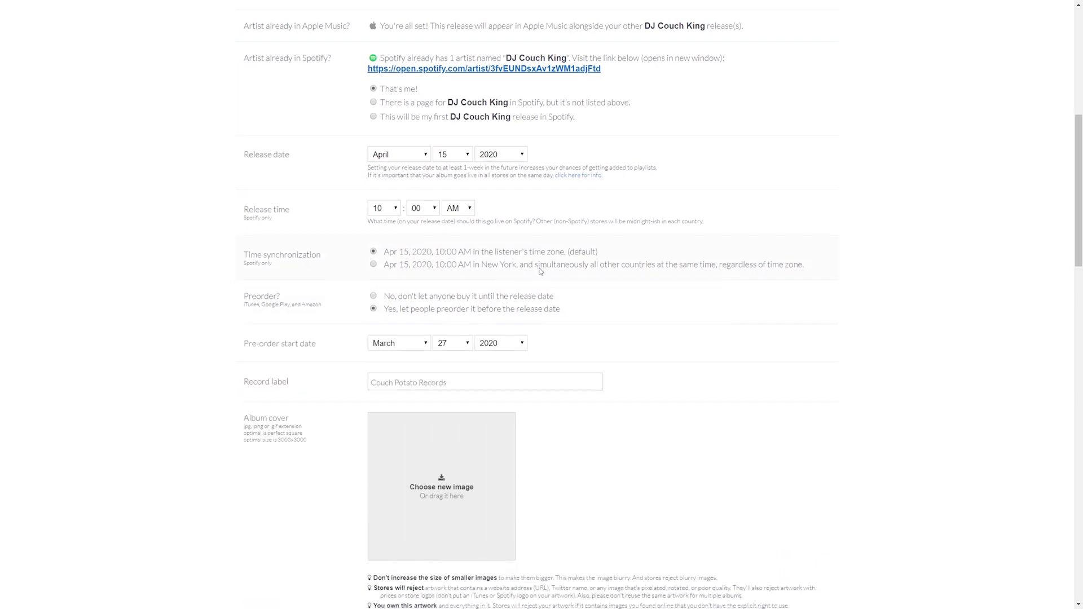
scroll(540, 271, down, 2)
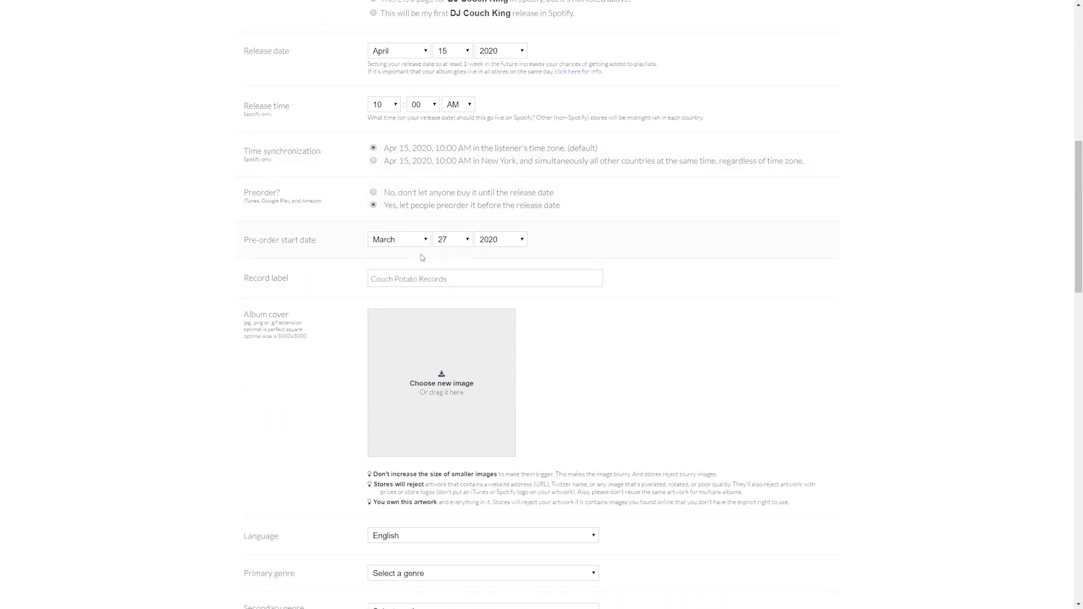
scroll(642, 266, down, 2)
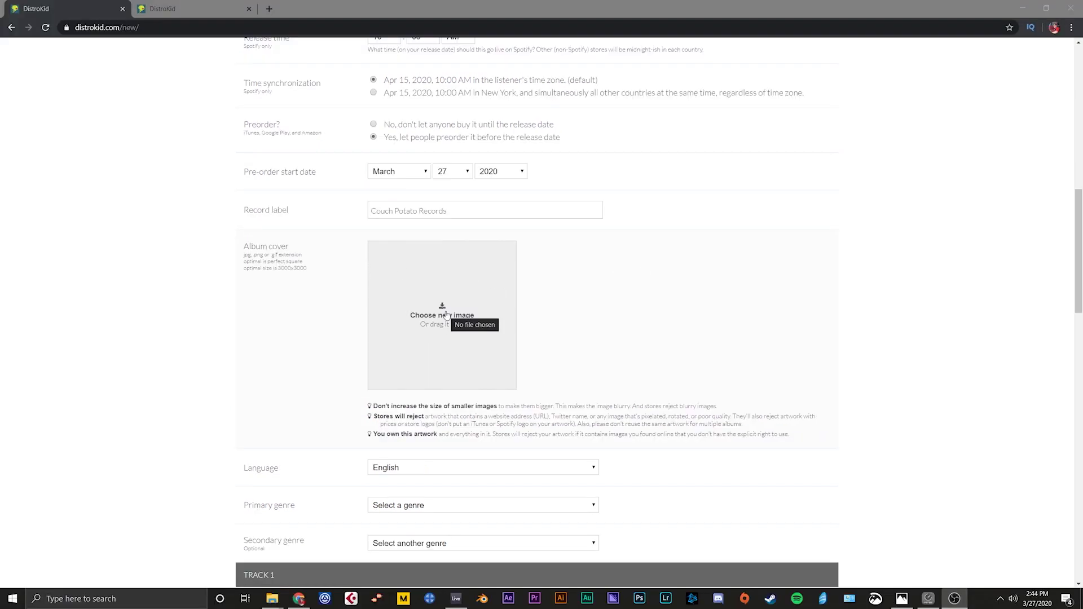
Upload the ACTIVATE artwork as the album cover
click(433, 330)
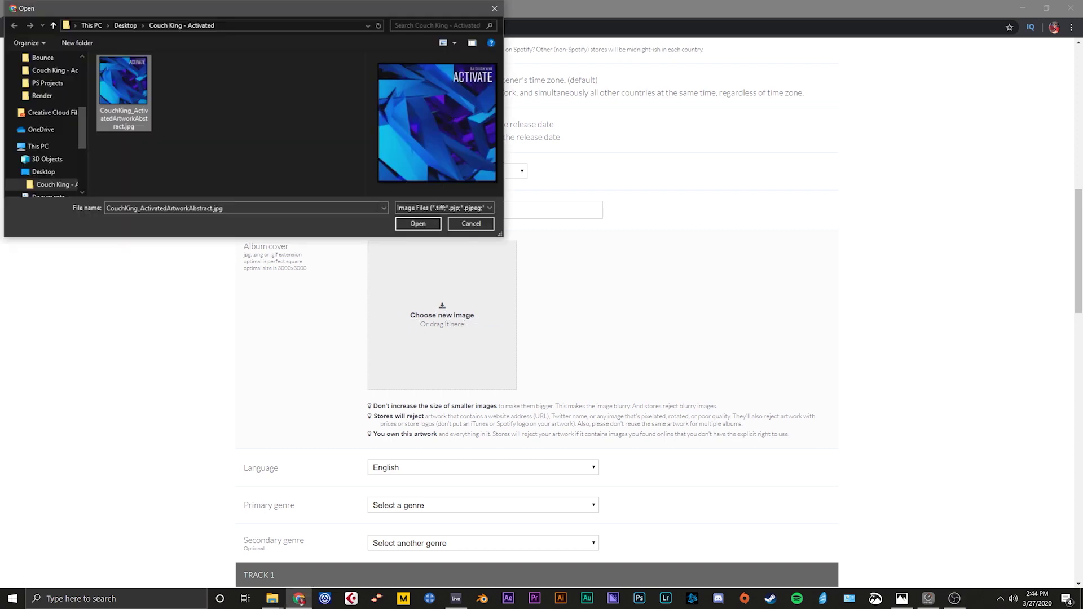
click(418, 224)
scroll(508, 302, down, 4)
Set the primary genre to Electronic with Drum & Bass as subgenre
click(479, 299)
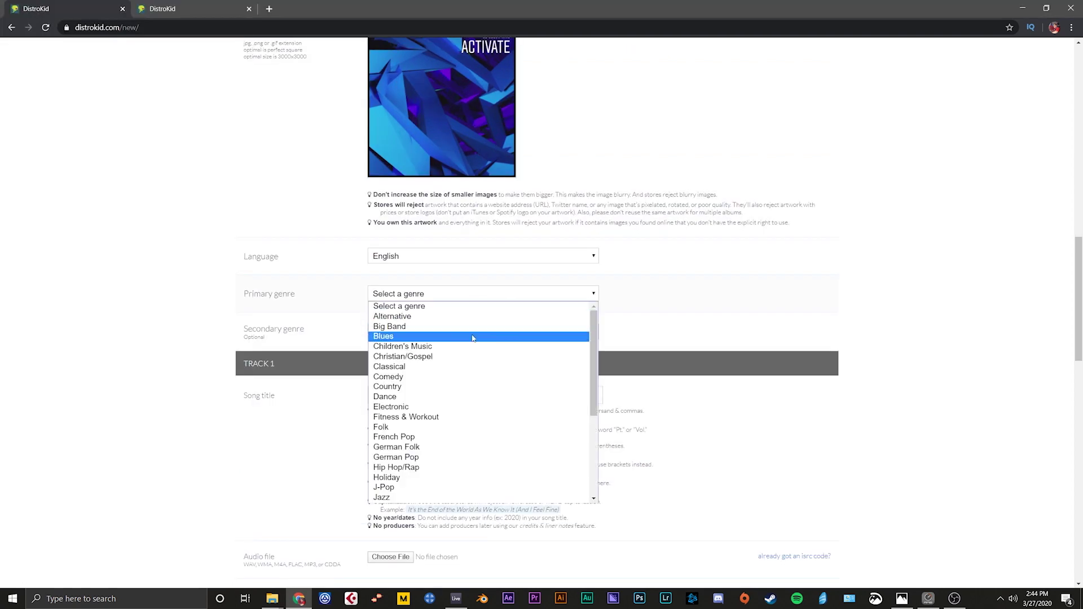
click(458, 407)
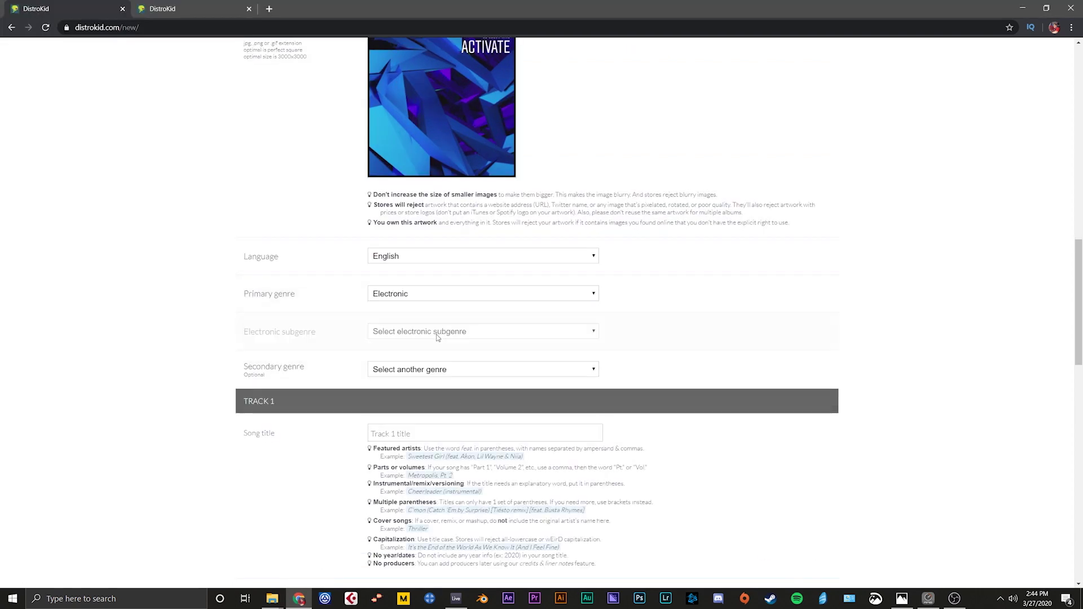
click(463, 332)
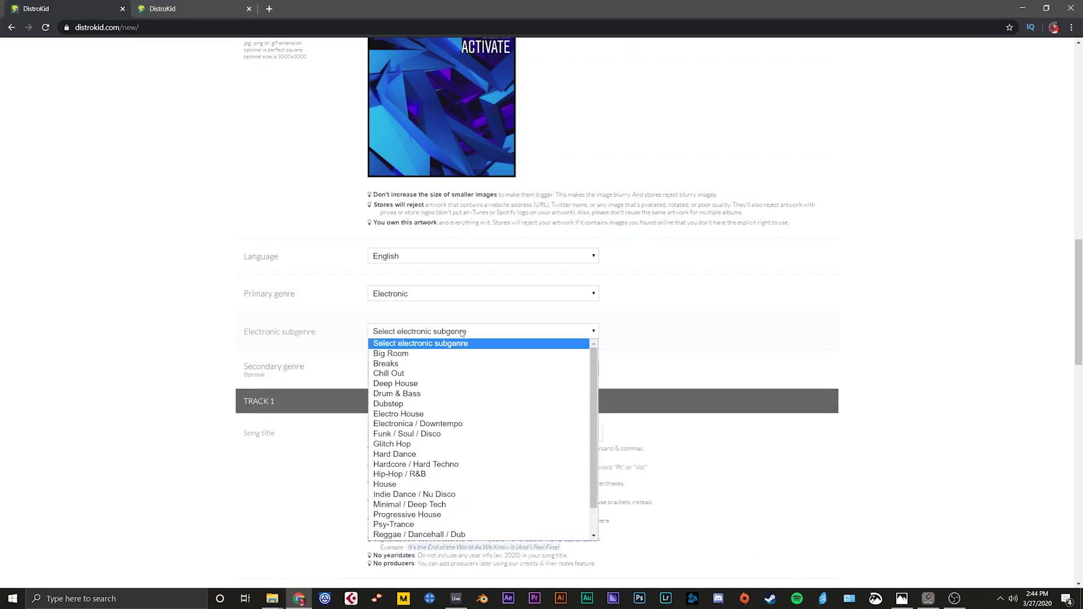
click(452, 393)
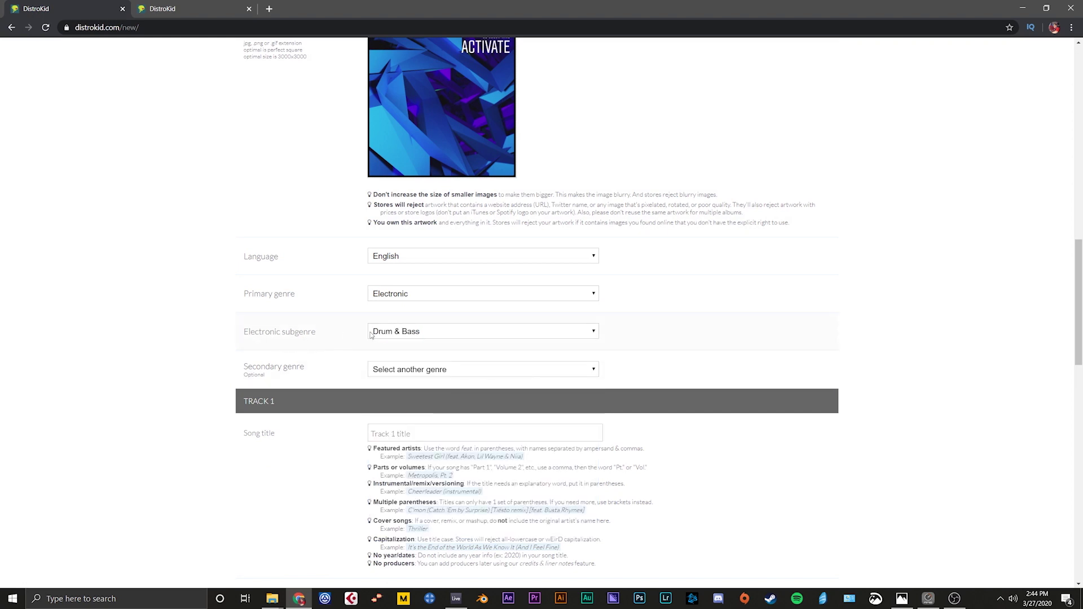
scroll(522, 343, down, 2)
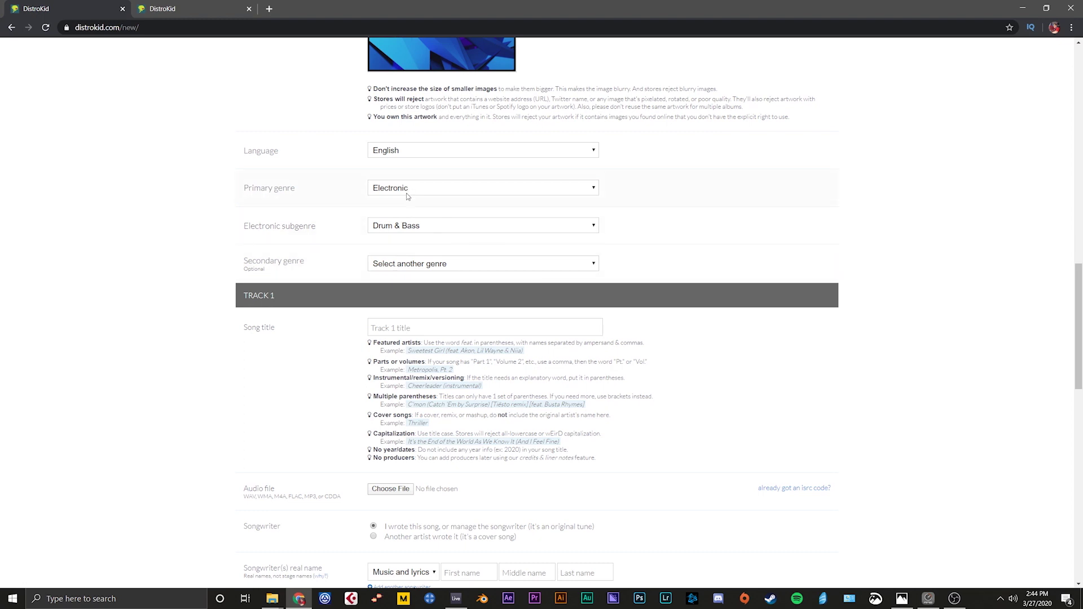
scroll(405, 194, down, 2)
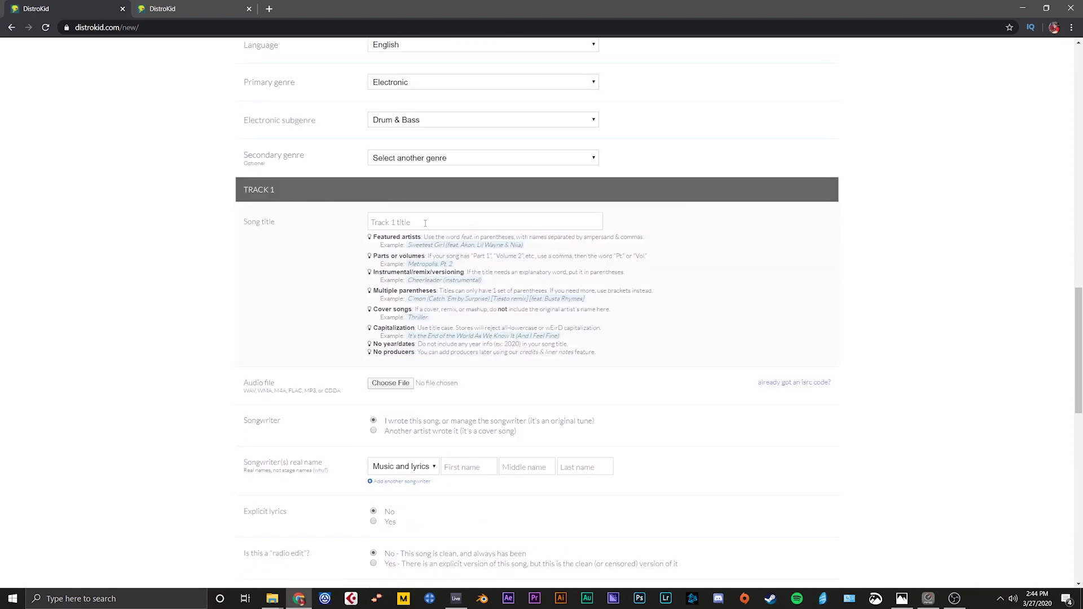
Title Track 1 'Activate' and highlight WAV in the accepted audio formats note
text(Activate)
scroll(427, 227, down, 2)
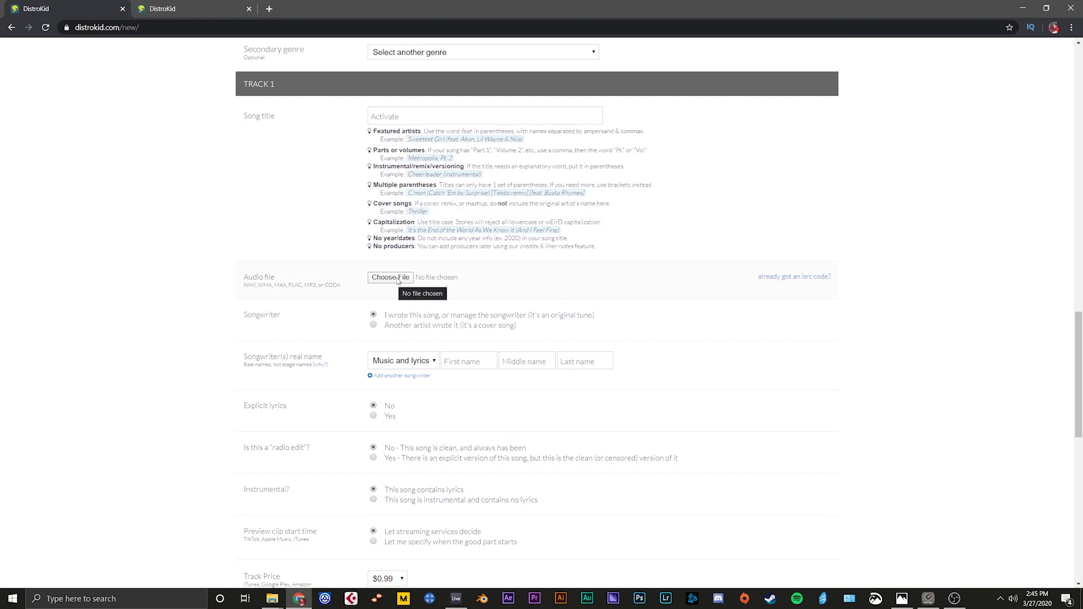
drag(279, 287, 290, 286)
click(325, 285)
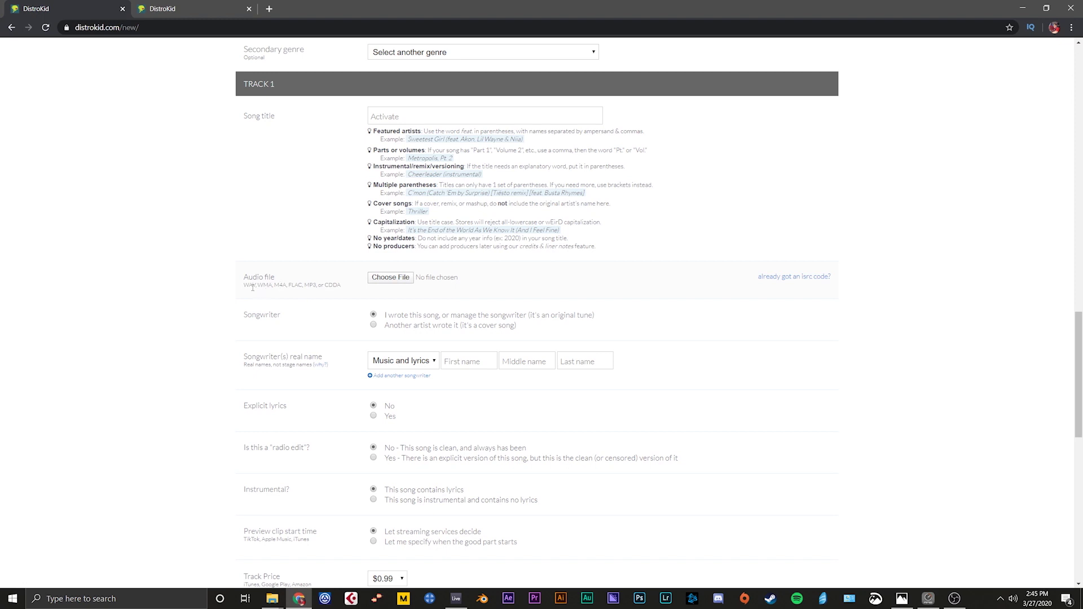
drag(243, 287, 255, 288)
Attach Couch_King_-_Activated_FINAL.wav as Track 1's audio
click(390, 277)
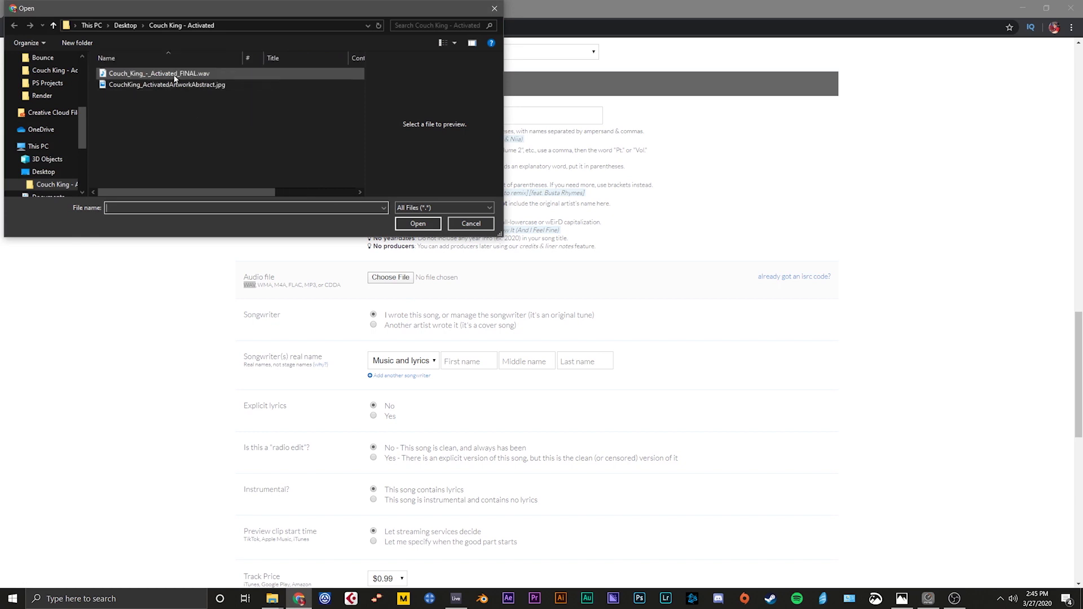
click(175, 76)
click(417, 223)
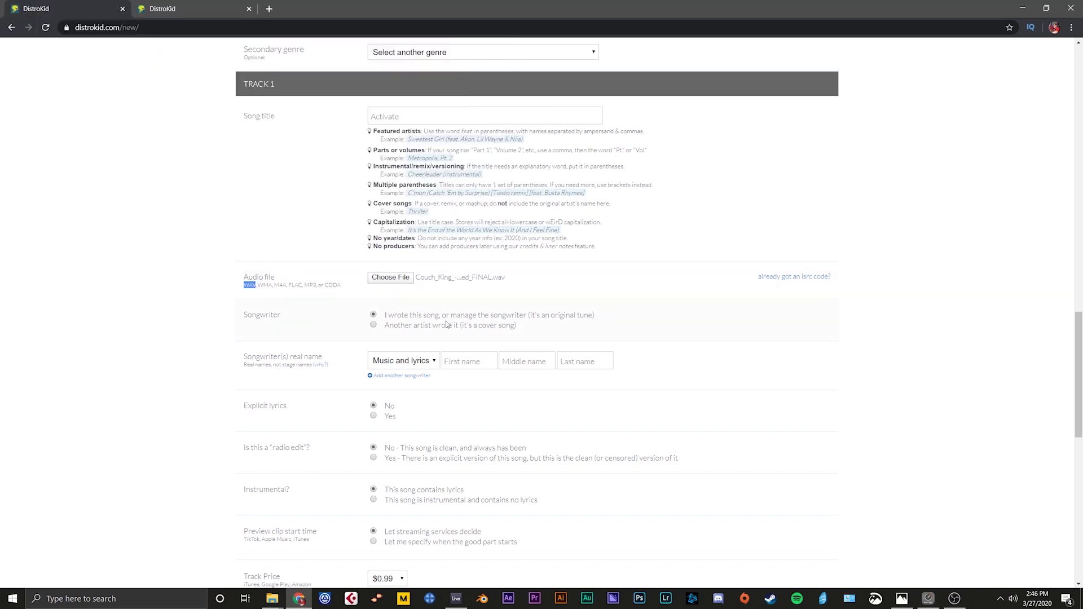
Mark Track 1 as a self-written original and fill in the songwriter's real name
click(373, 326)
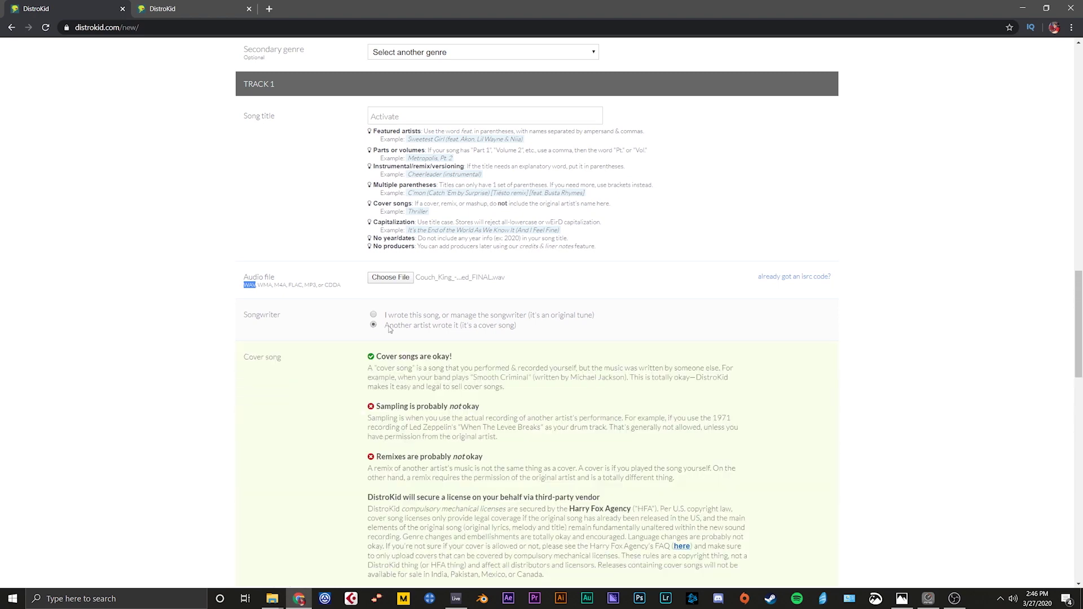
scroll(394, 327, down, 4)
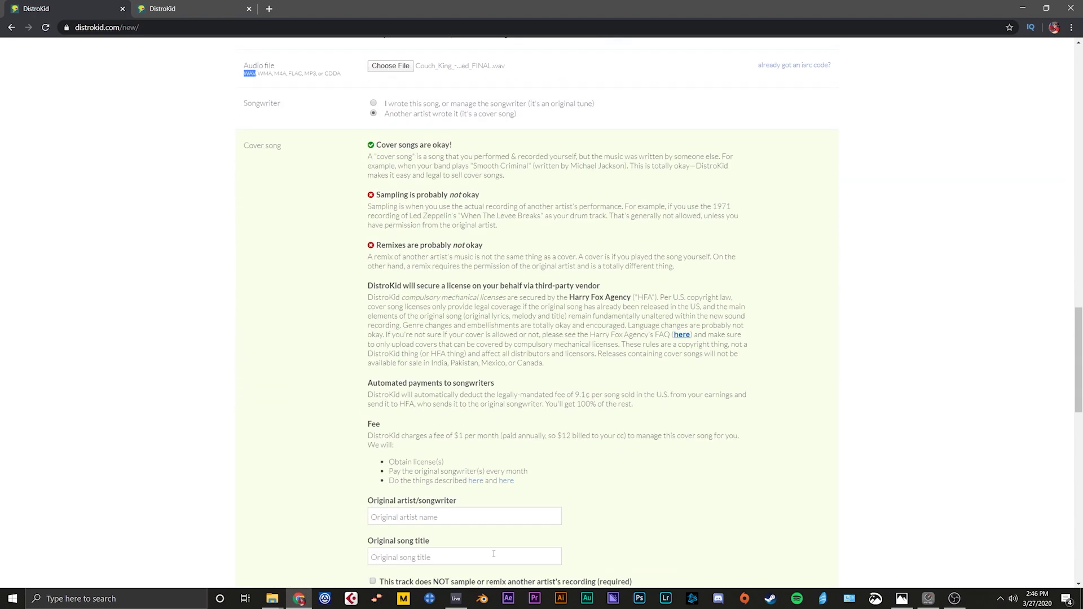
scroll(434, 433, up, 4)
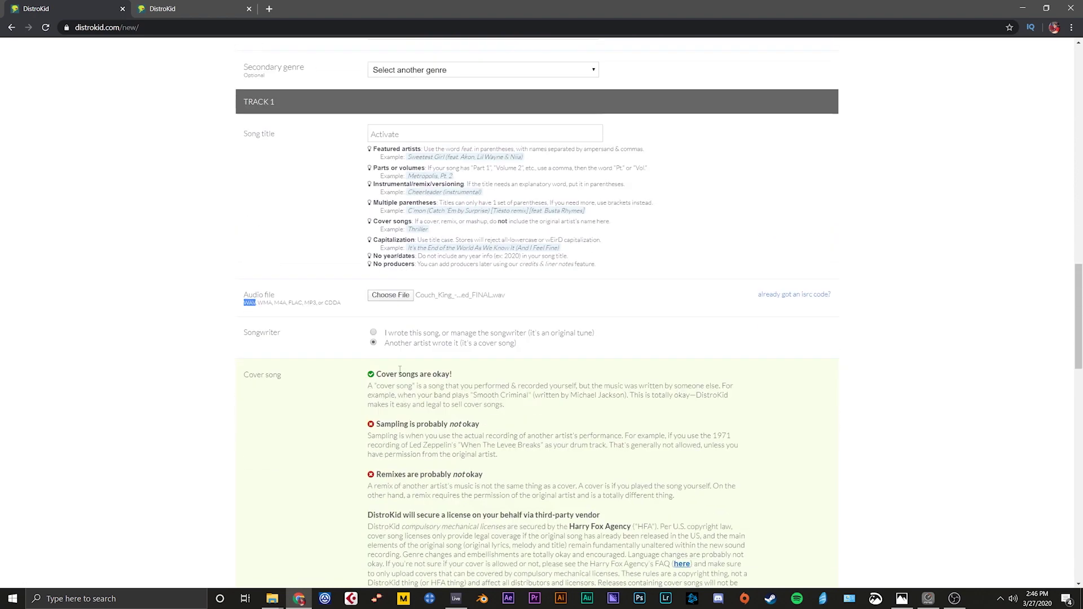
click(373, 316)
scroll(417, 316, down, 2)
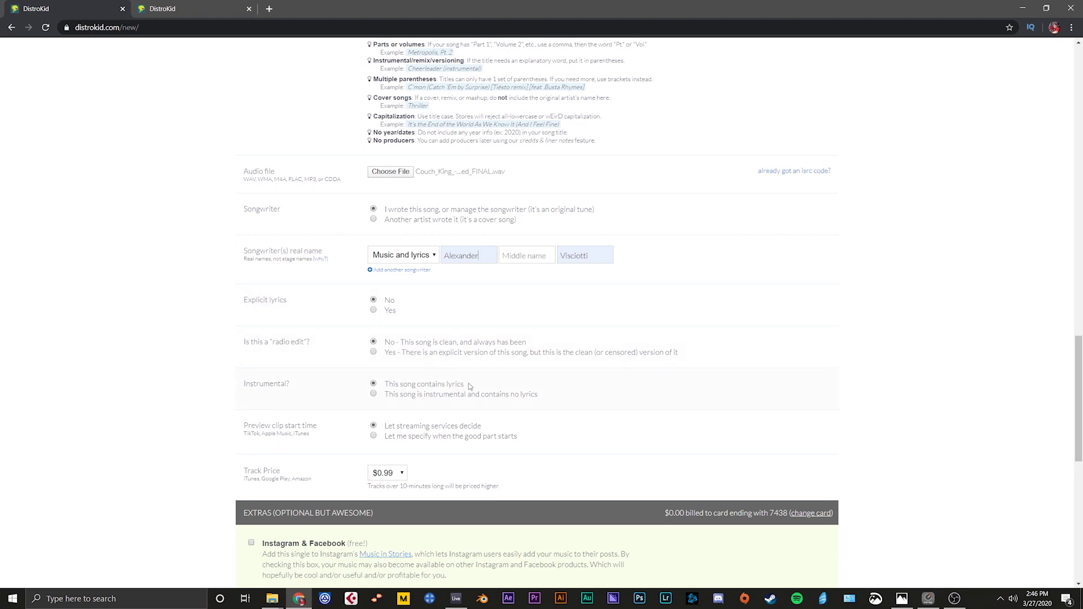
scroll(430, 373, down, 2)
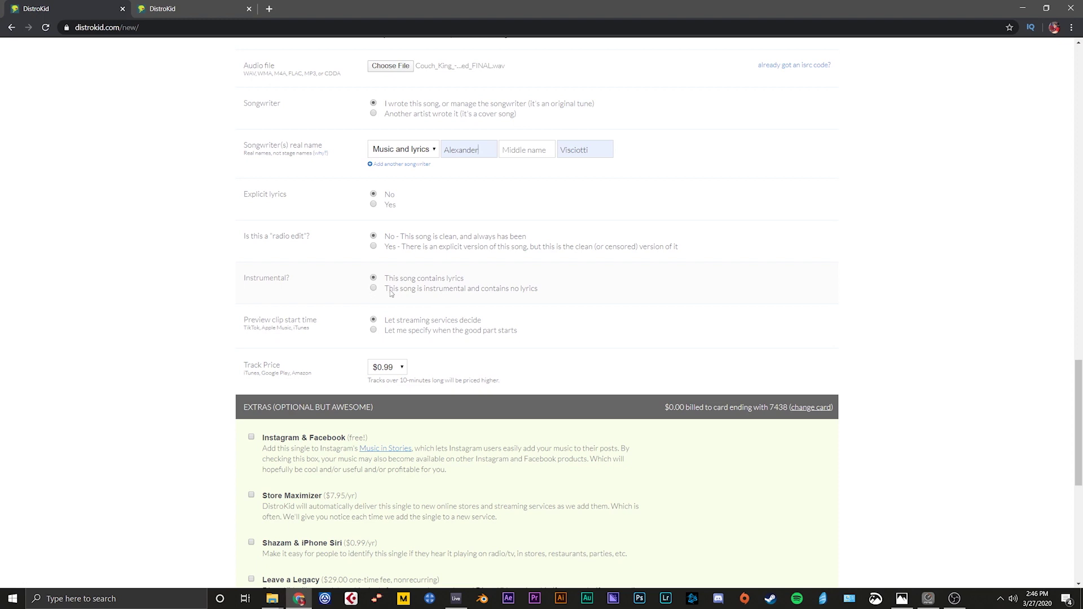
scroll(395, 285, down, 2)
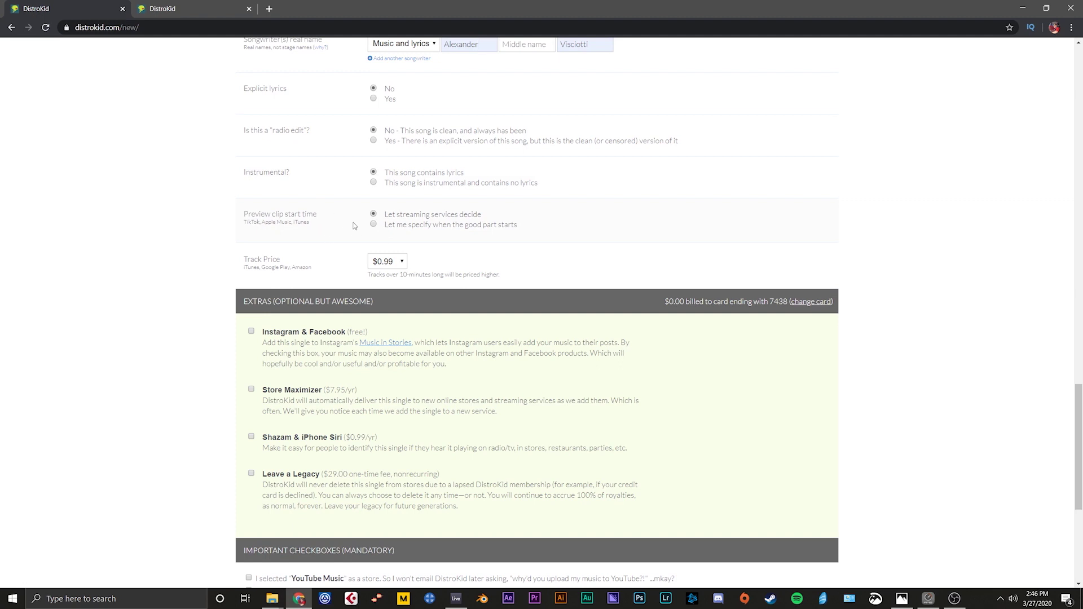
Set Track 1's preview clip to start manually at 00:42
click(377, 225)
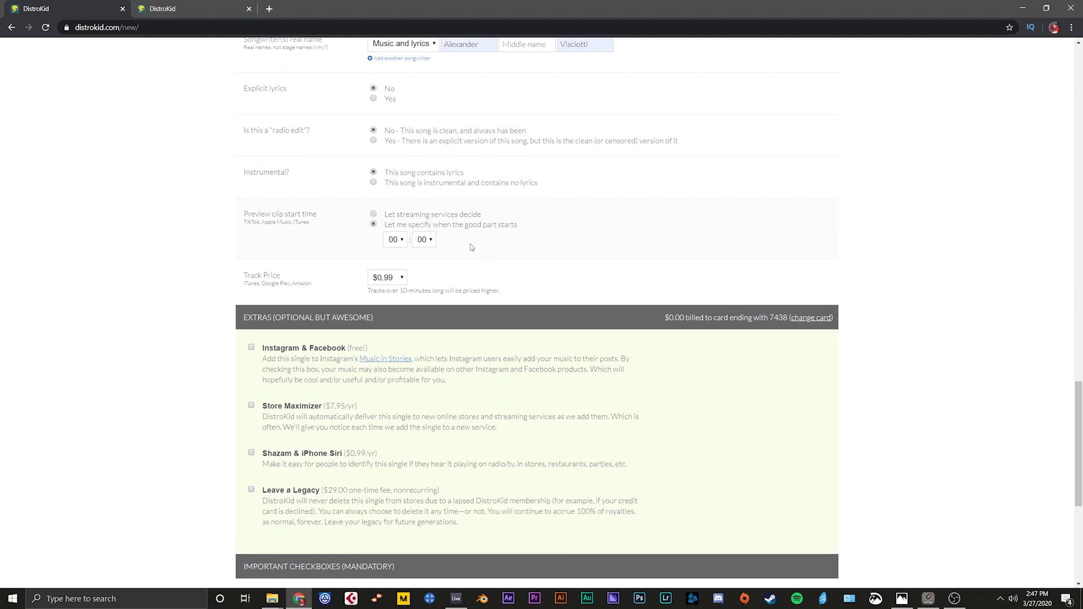
click(423, 240)
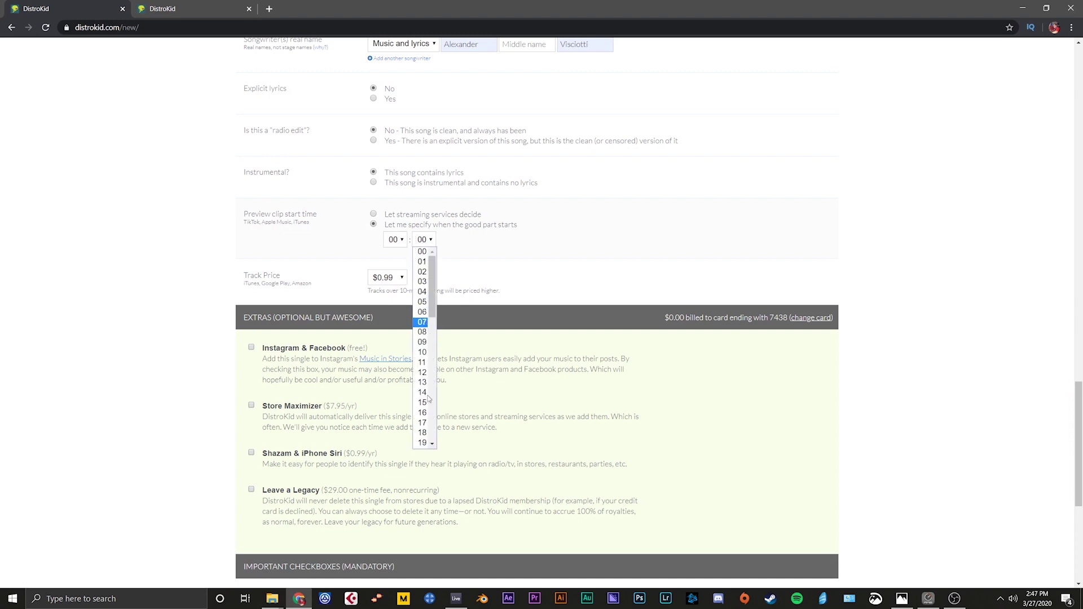
scroll(428, 398, down, 8)
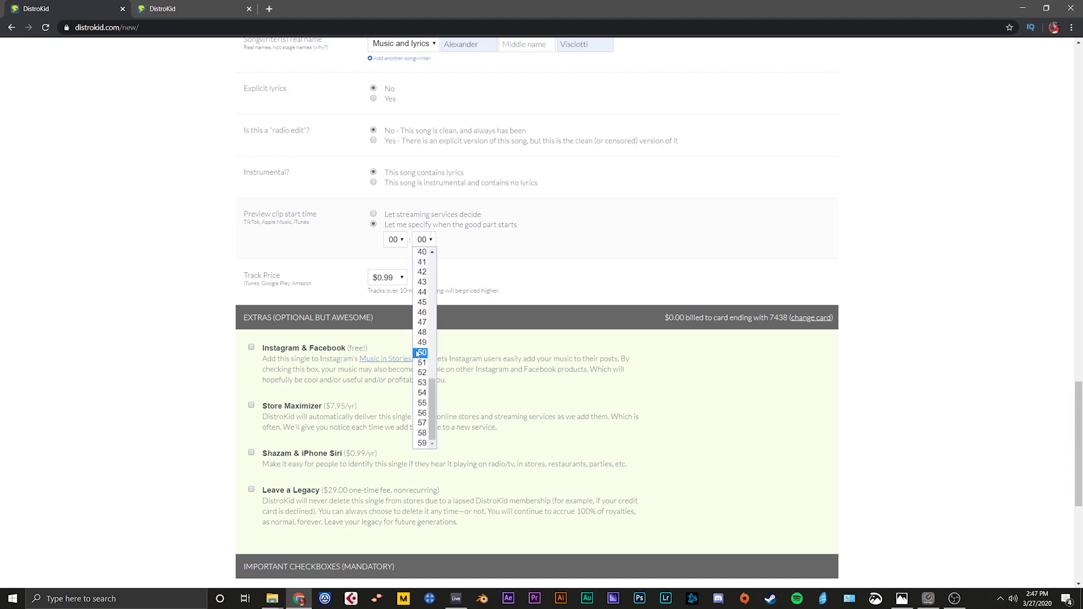
click(423, 272)
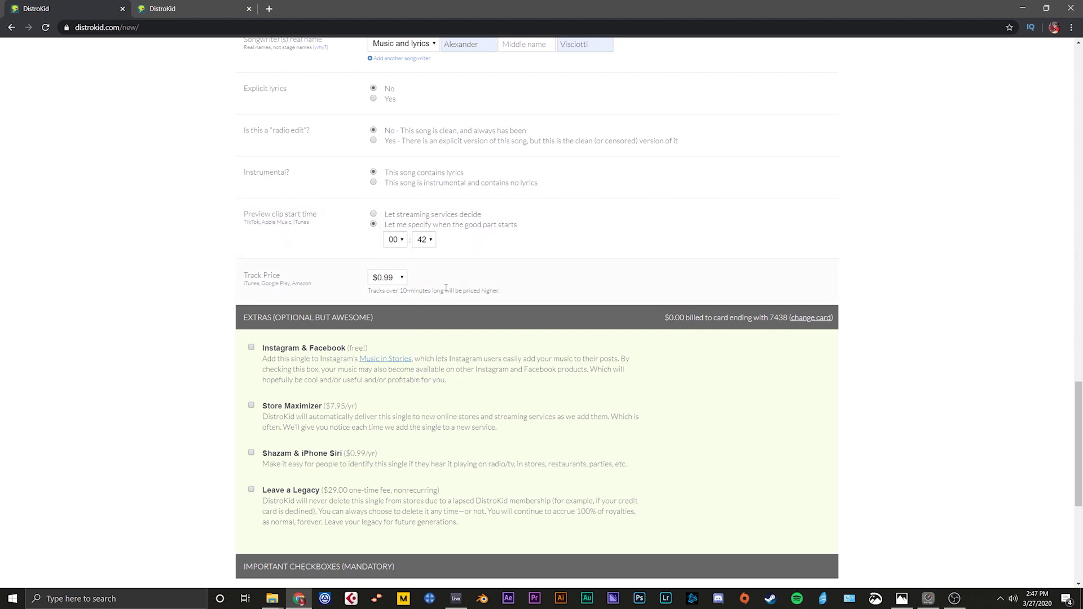
scroll(530, 321, down, 2)
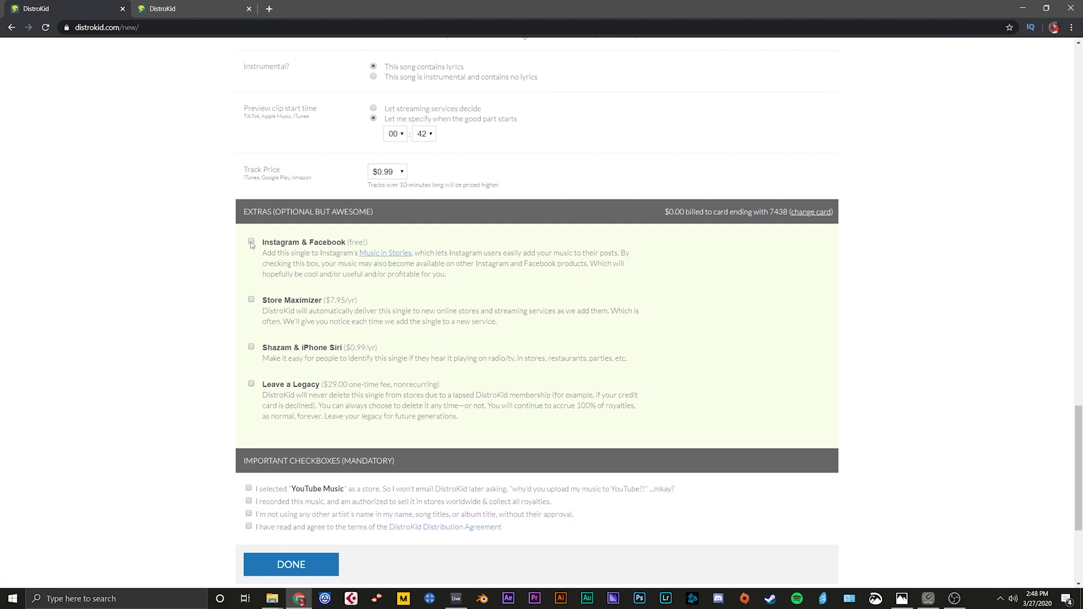
Tick the YouTube Music, recorded-this-music and remaining mandatory agreements plus the Instagram & Facebook extra
scroll(376, 305, down, 2)
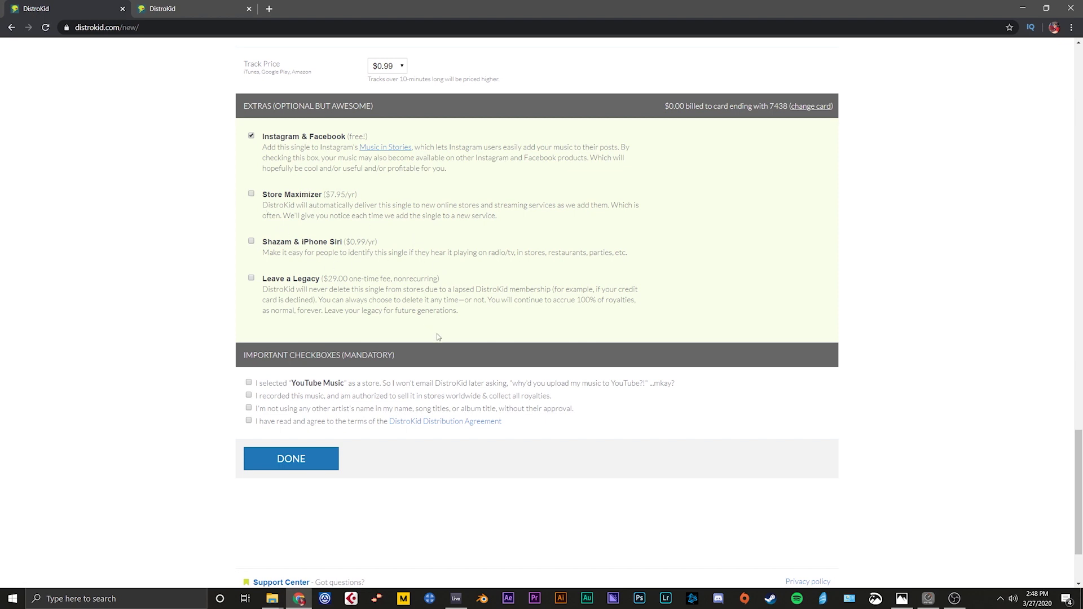
scroll(489, 306, down, 2)
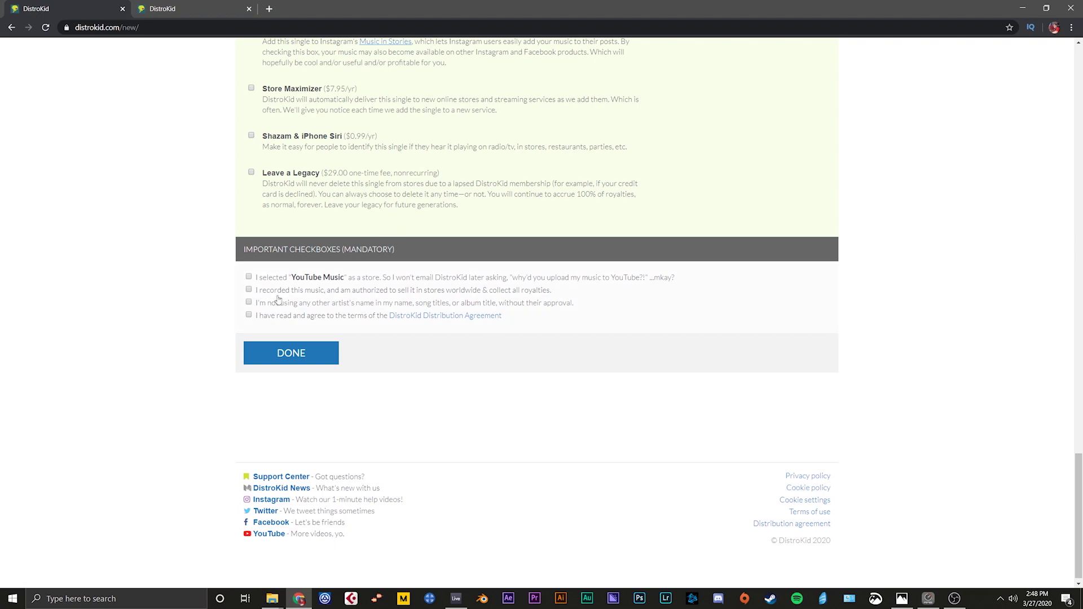
click(249, 277)
click(249, 290)
click(291, 354)
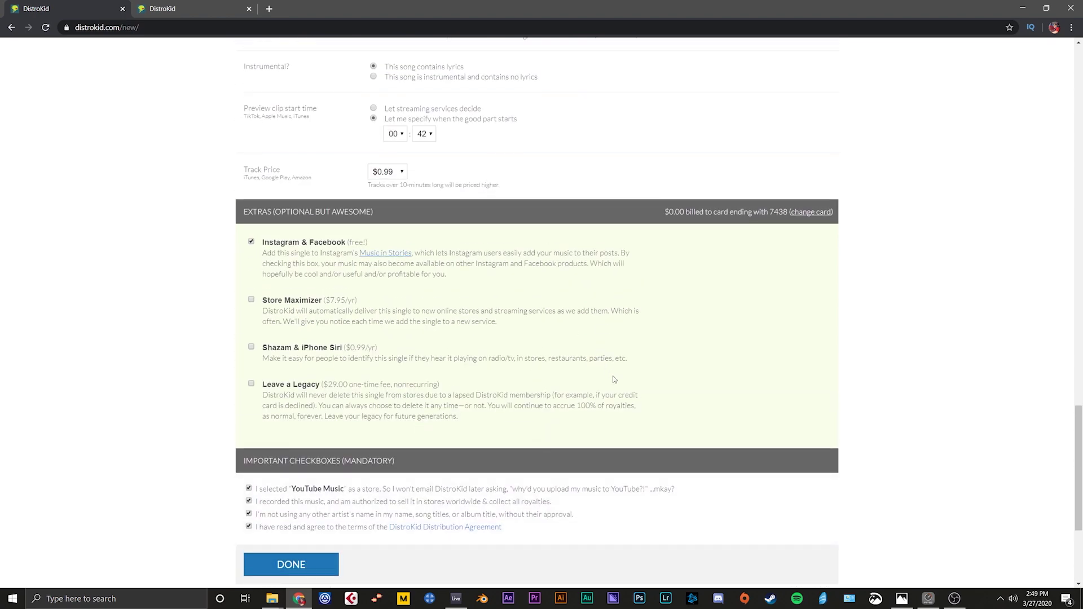
scroll(614, 379, down, 2)
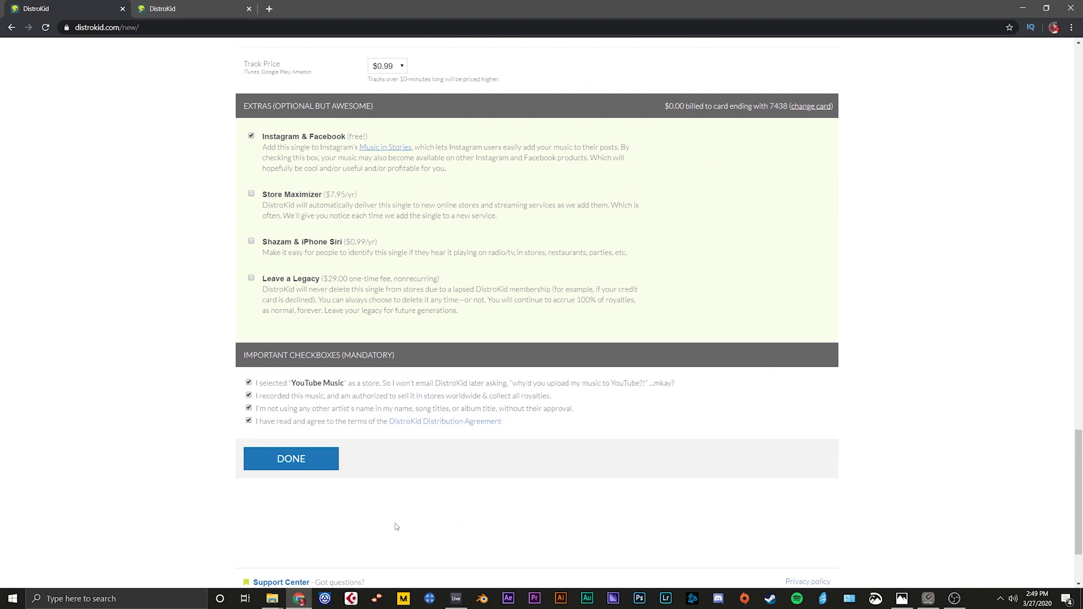
Attempt to submit the release form, then dismiss the pre-order date warning
click(296, 460)
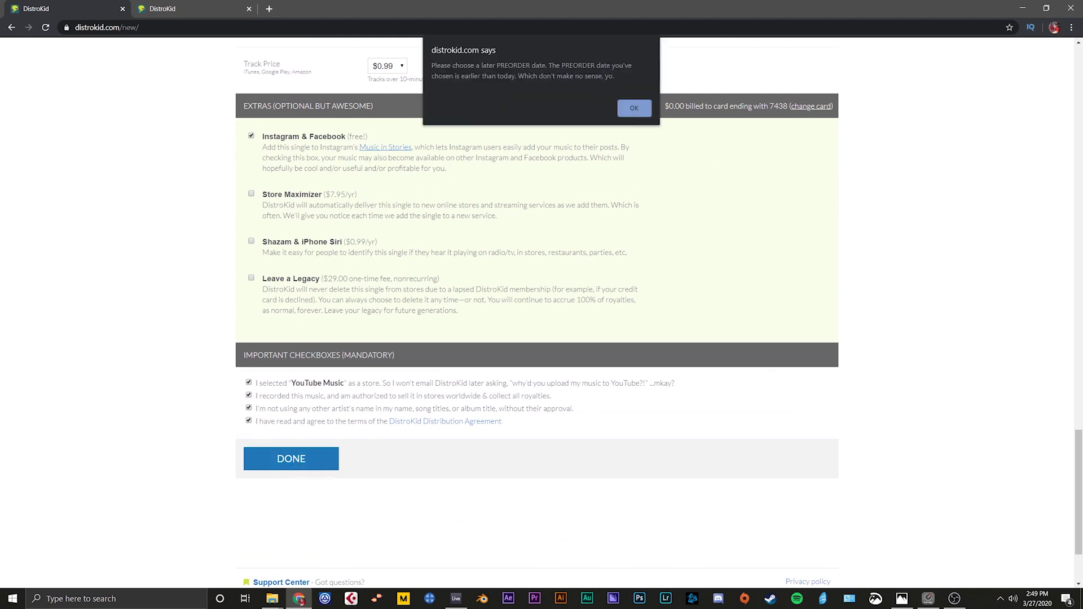
drag(452, 66, 563, 60)
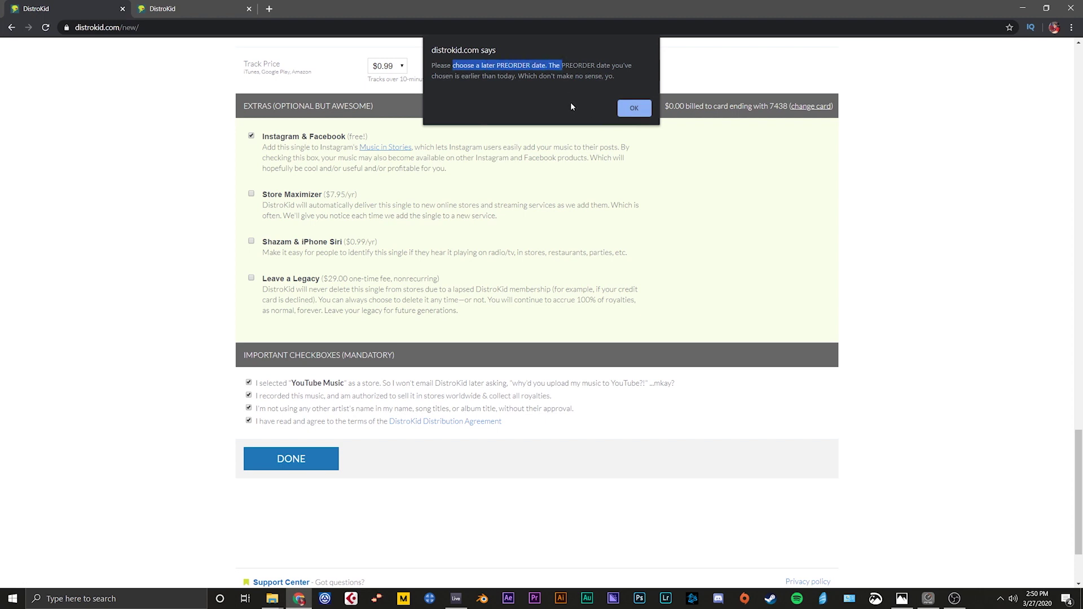
click(461, 86)
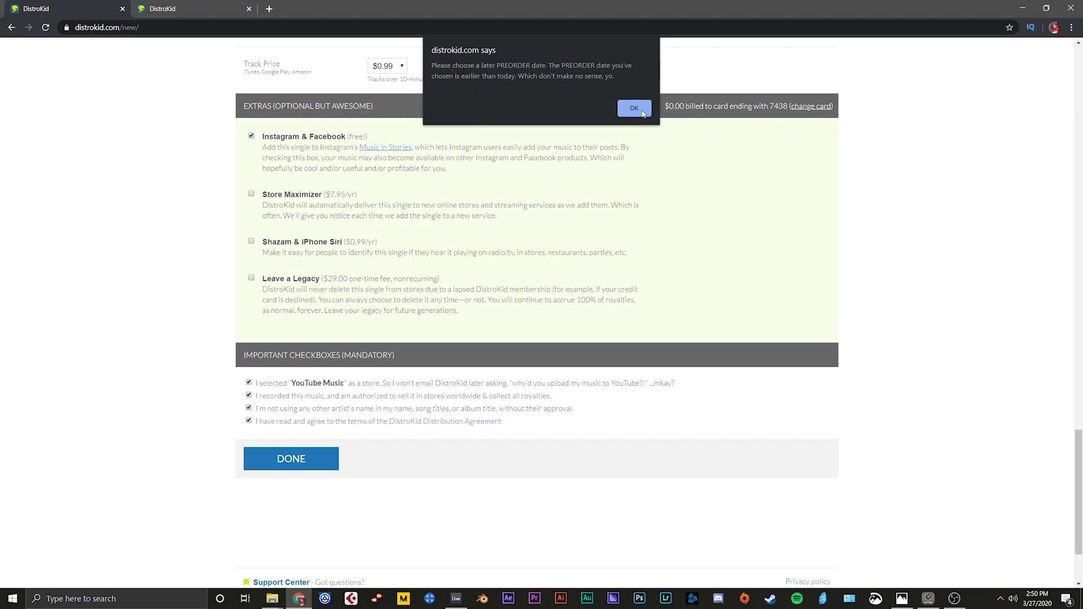
click(634, 108)
scroll(641, 186, up, 10)
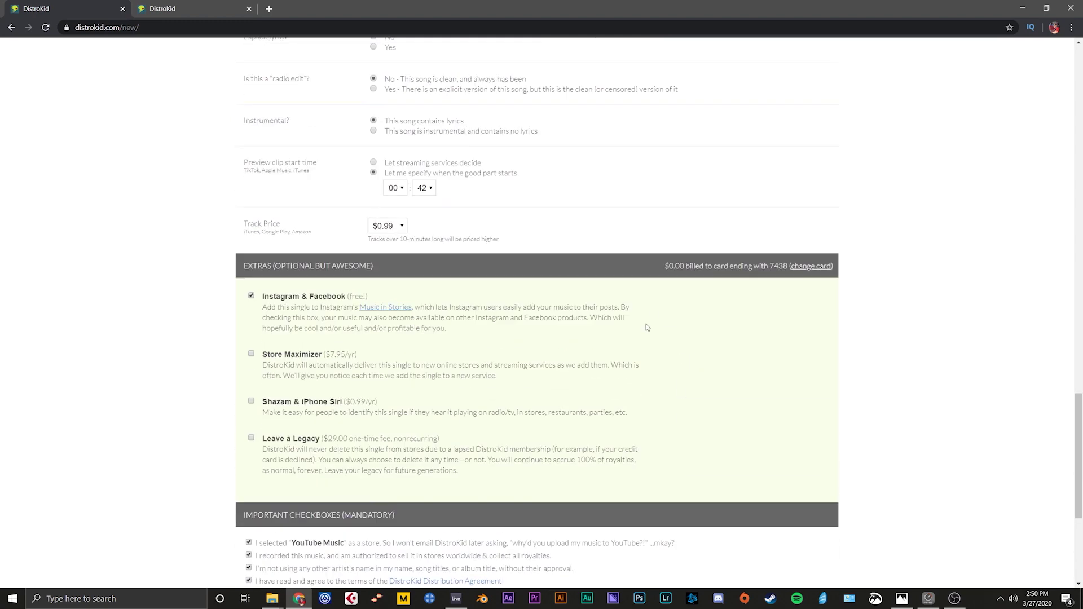
scroll(636, 327, up, 15)
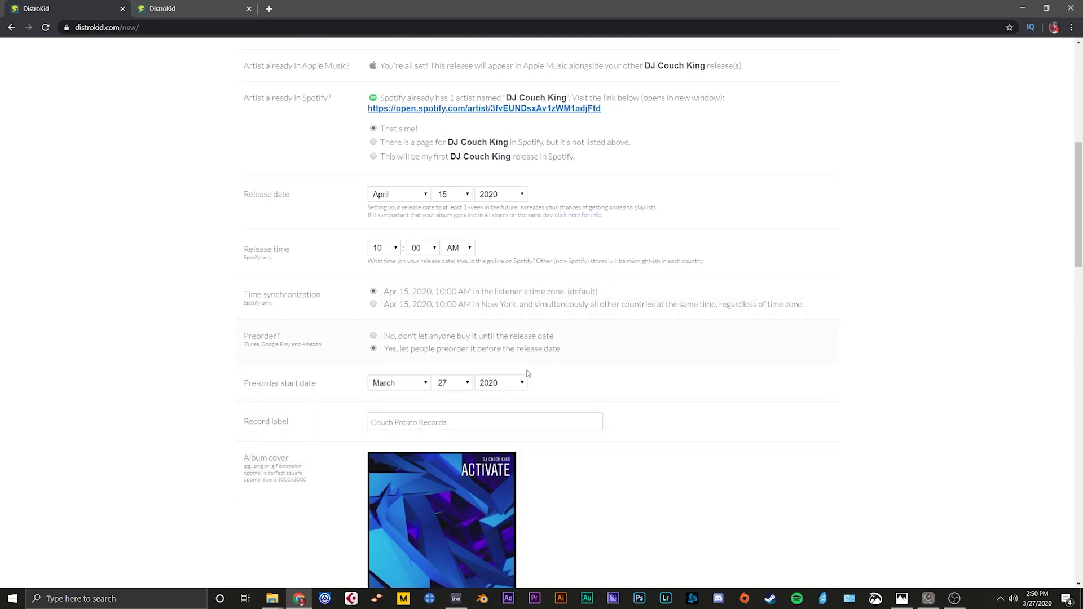
Change the pre-order start date to April 1, 2020
click(463, 383)
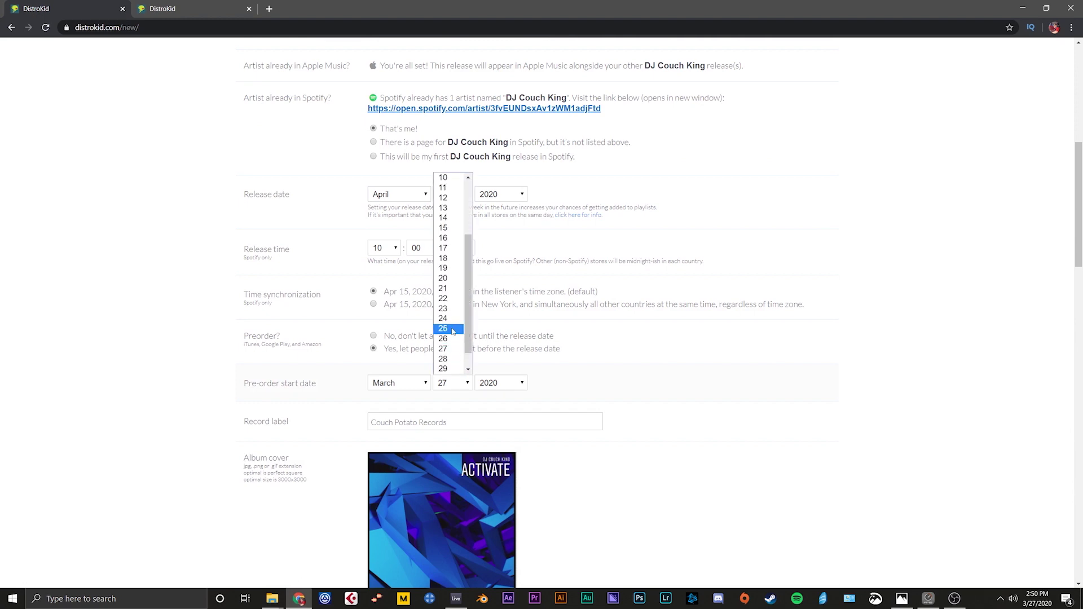
scroll(451, 327, up, 3)
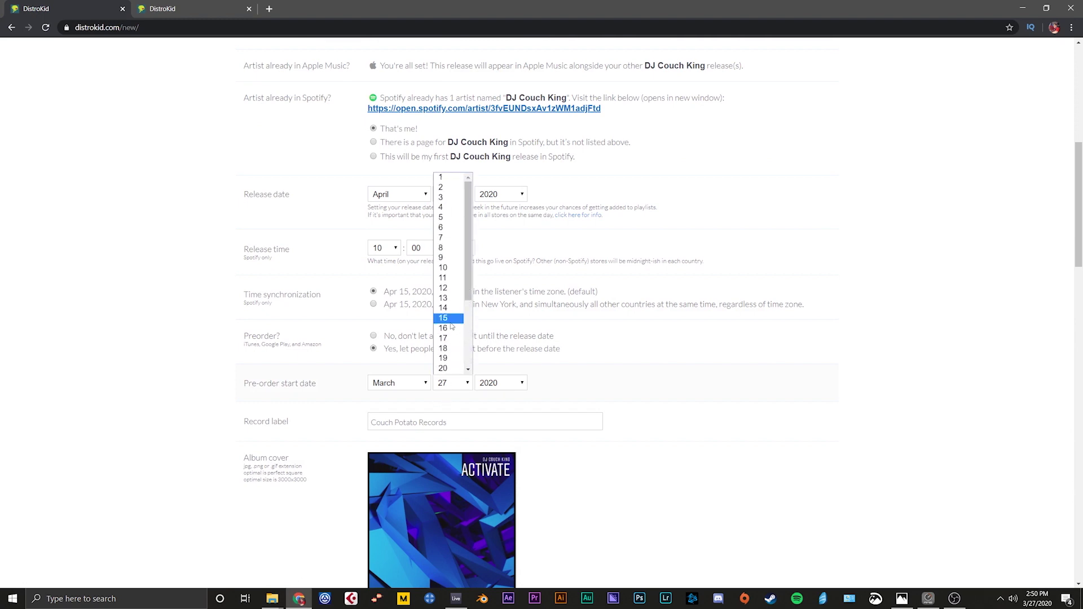
click(452, 178)
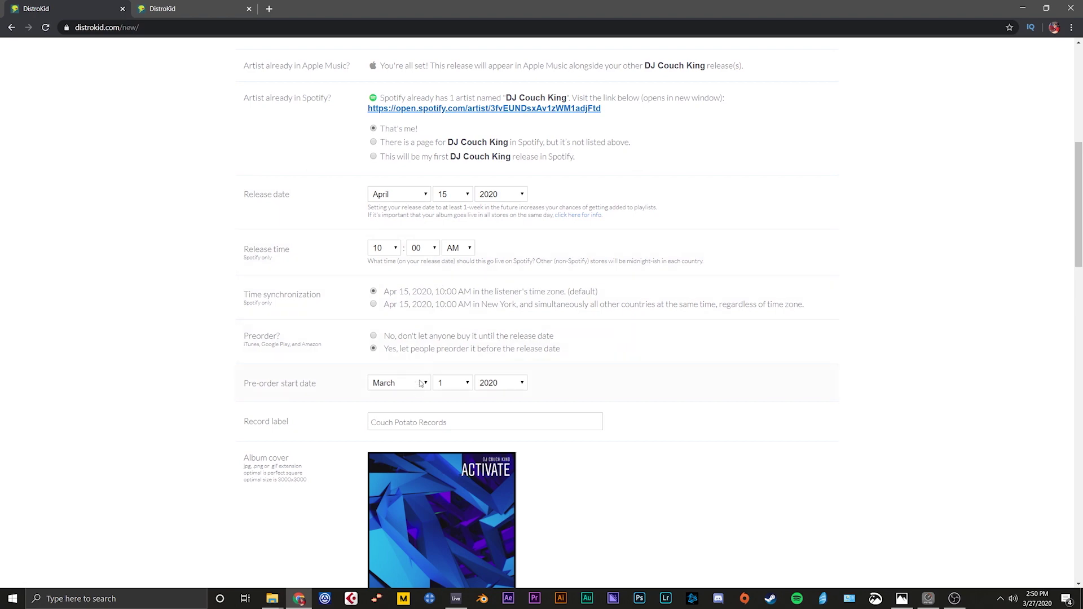
click(420, 380)
click(407, 427)
scroll(613, 389, down, 20)
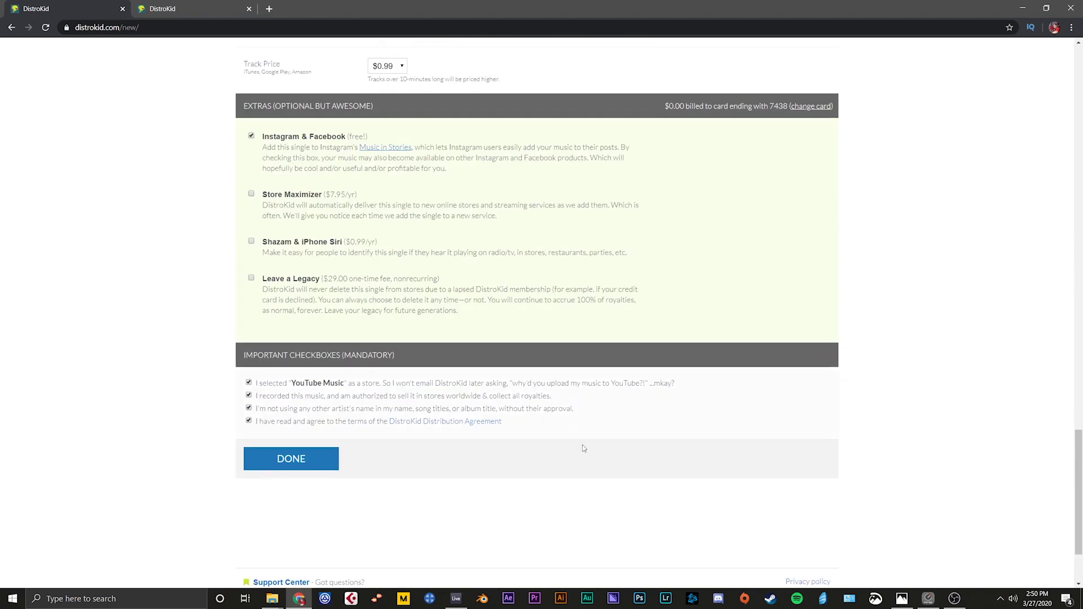
Submit Activate for distribution and open the pre-save page preview from the confirmation
click(309, 466)
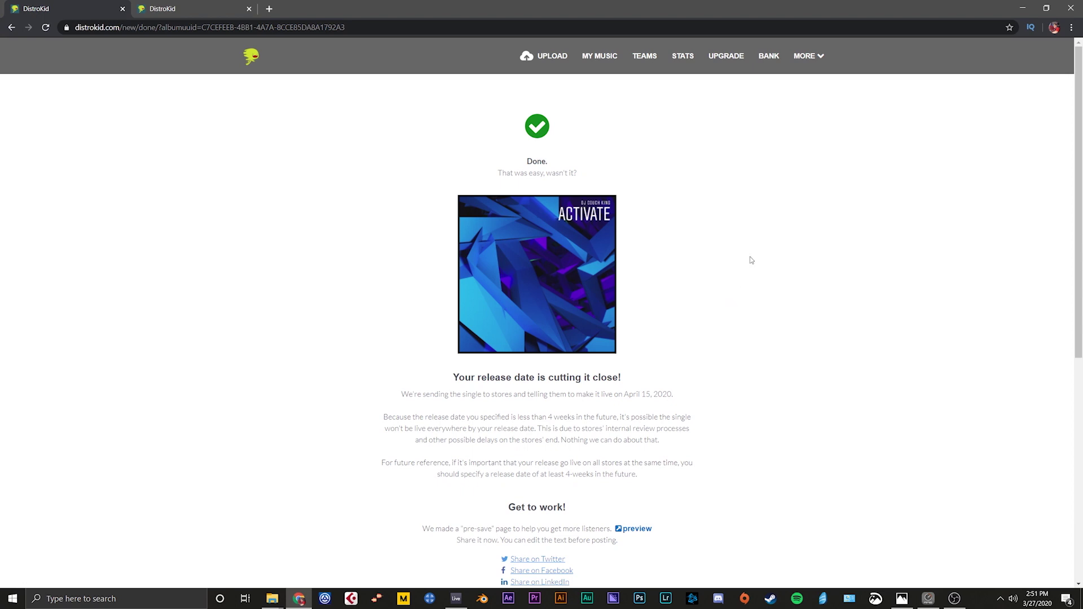
scroll(752, 261, down, 2)
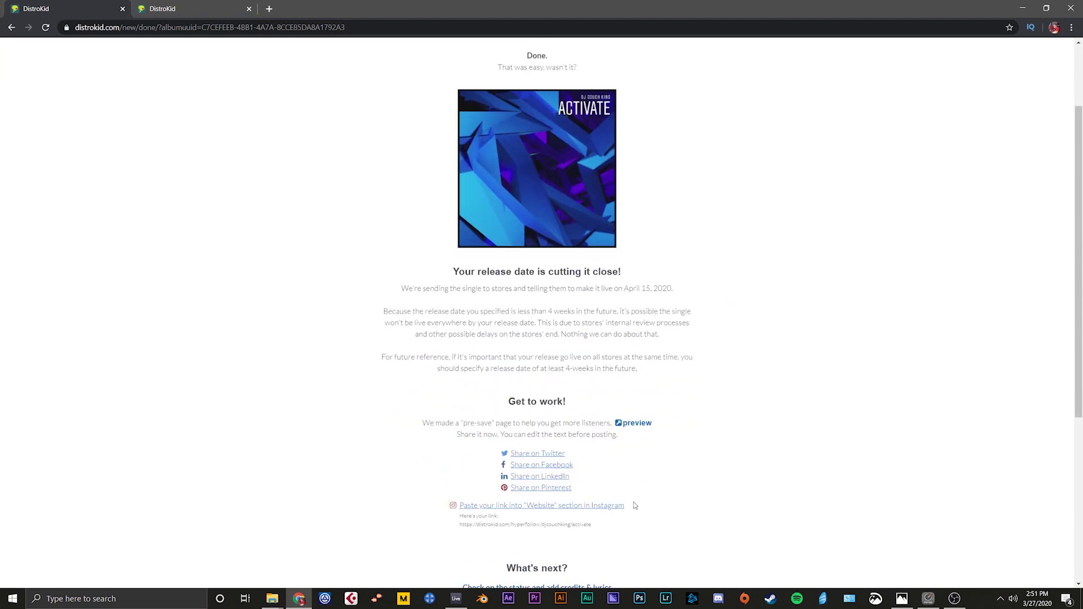
click(637, 423)
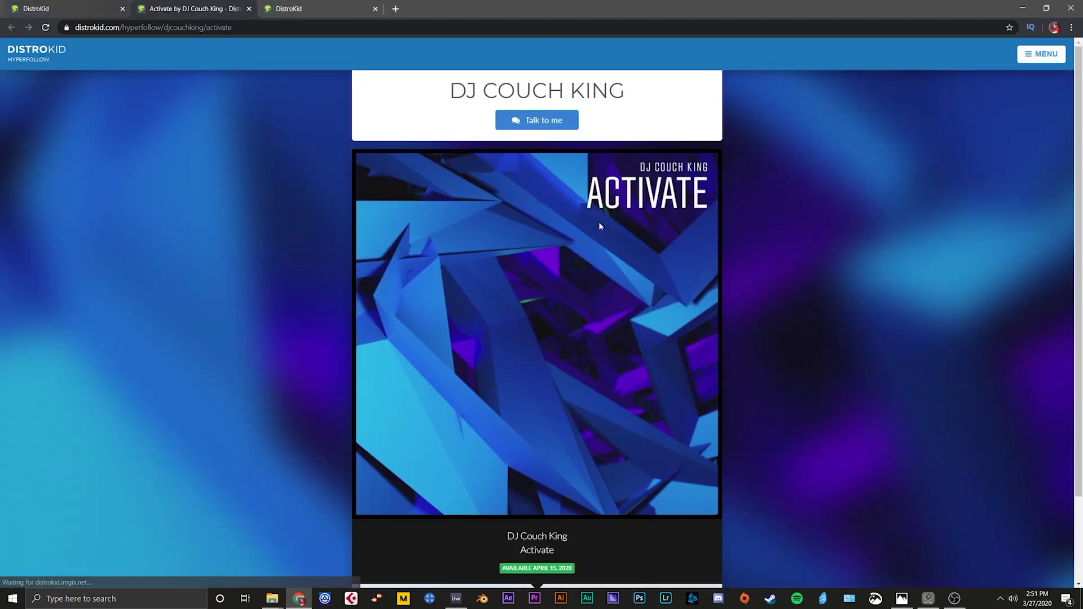
Scroll through Activate's HyperFollow pre-save page showing cover art and April 15, 2020
scroll(746, 375, down, 2)
scroll(745, 457, up, 3)
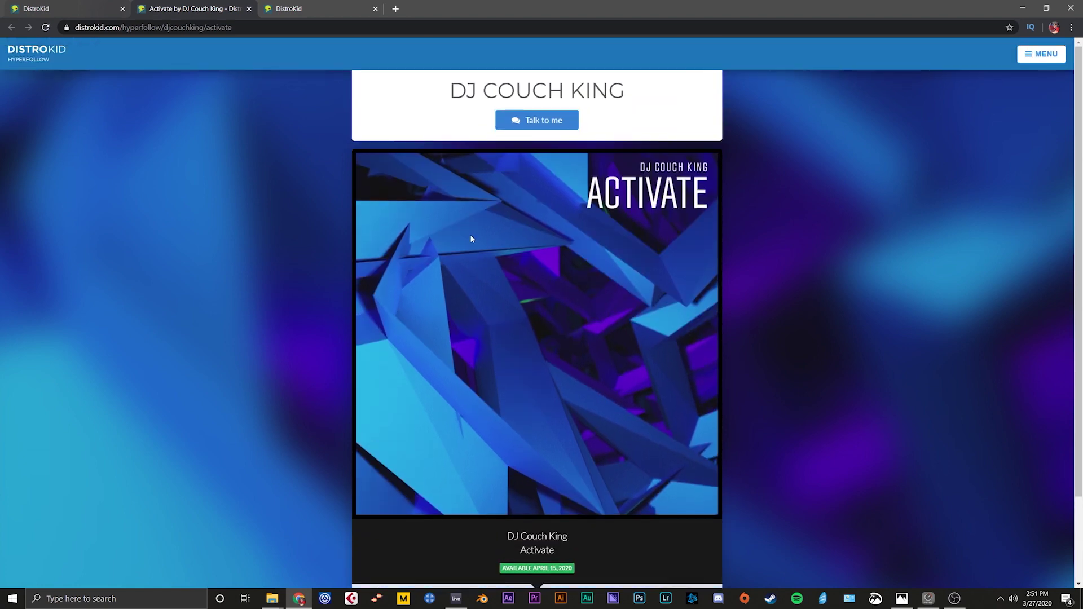
scroll(657, 285, down, 2)
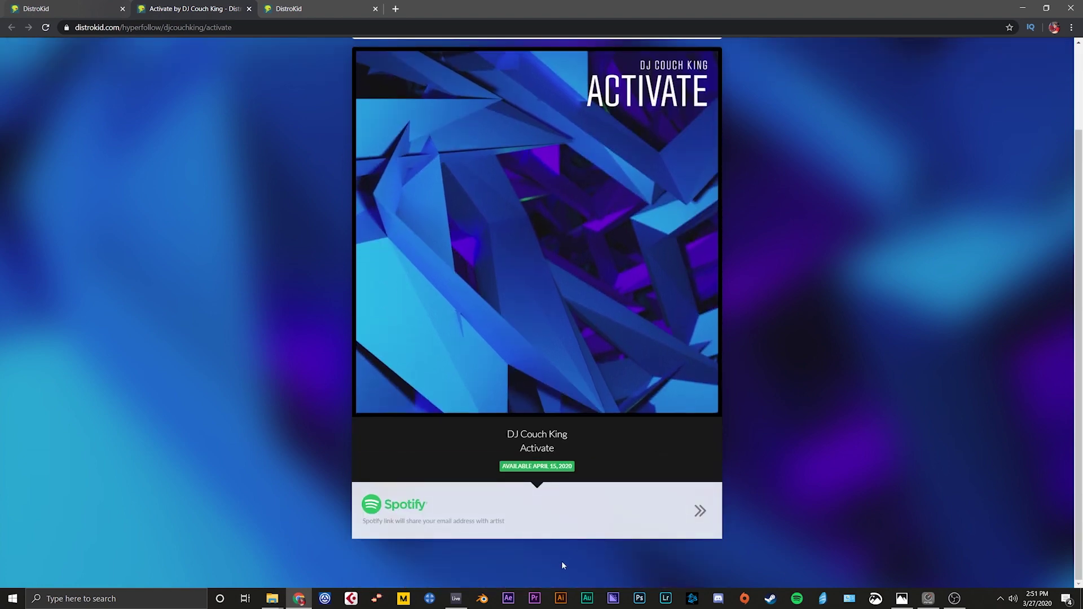
scroll(641, 428, up, 2)
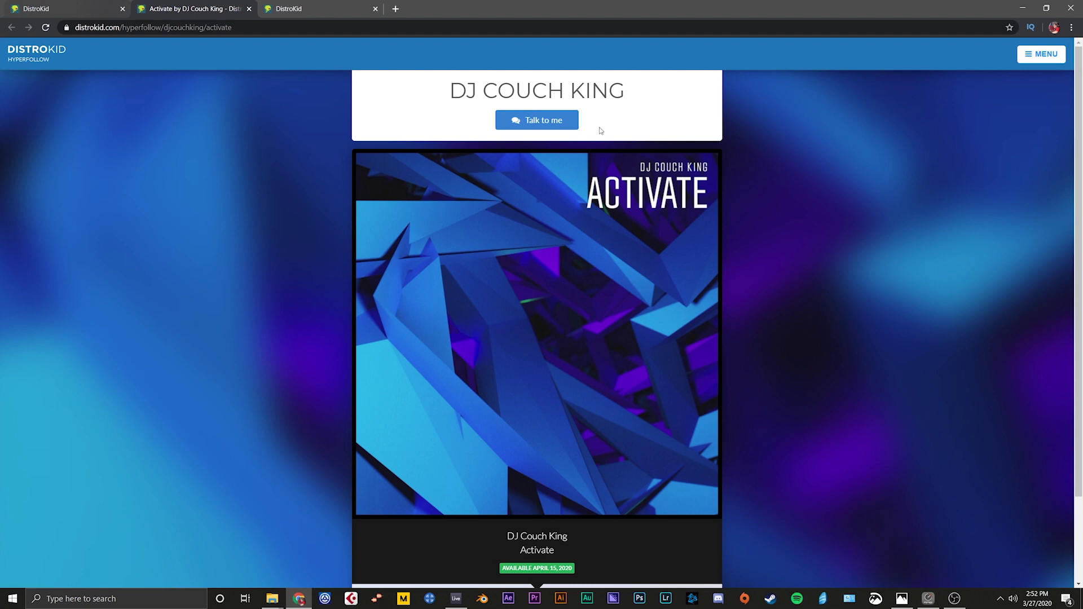
scroll(537, 324, down, 2)
scroll(660, 307, up, 2)
scroll(591, 306, down, 2)
scroll(622, 388, up, 2)
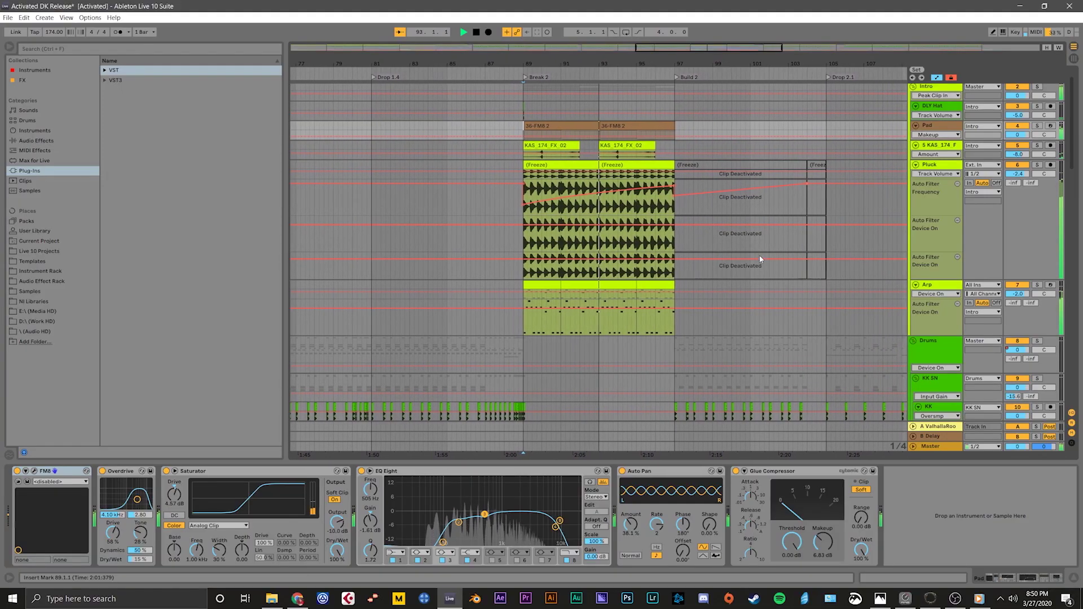
Scroll through the Activated DK Release arrangement and show the Drums group's effect chain
scroll(760, 255, down, 8)
scroll(743, 257, down, 15)
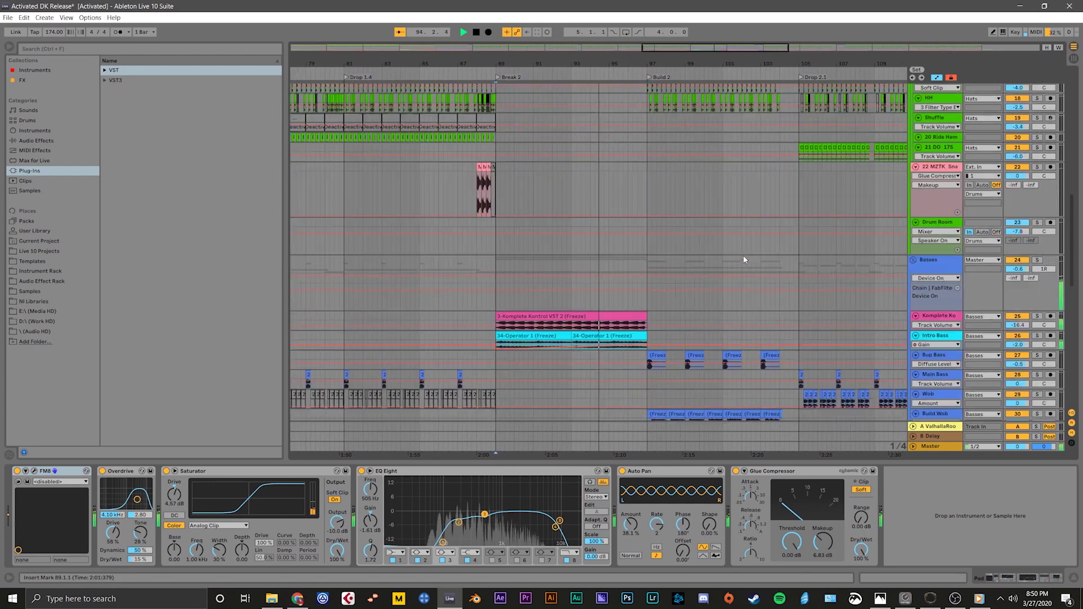
scroll(733, 259, down, 4)
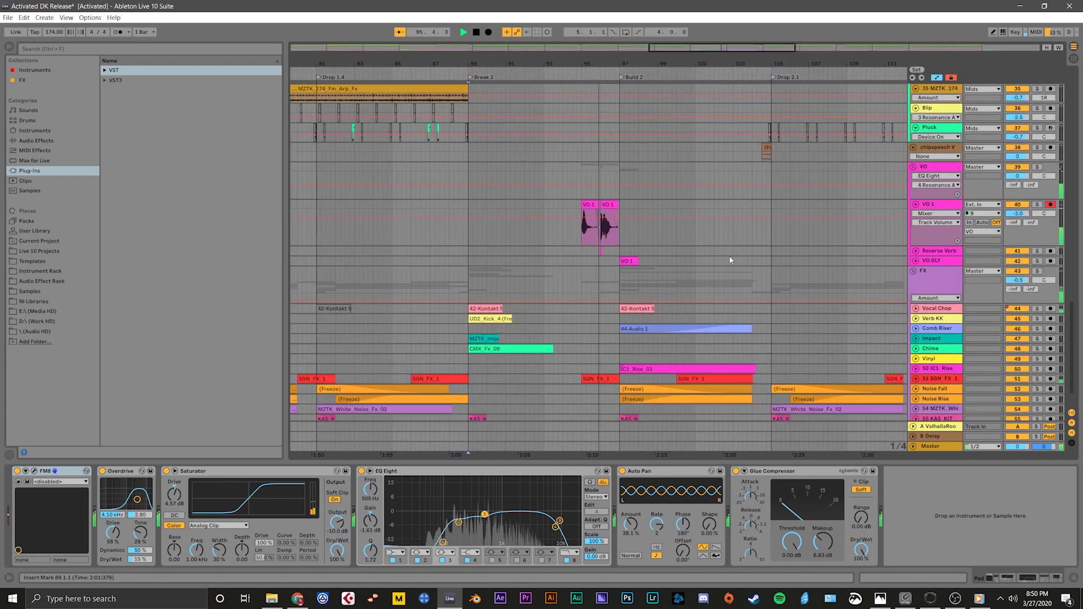
scroll(722, 304, up, 12)
scroll(726, 308, up, 10)
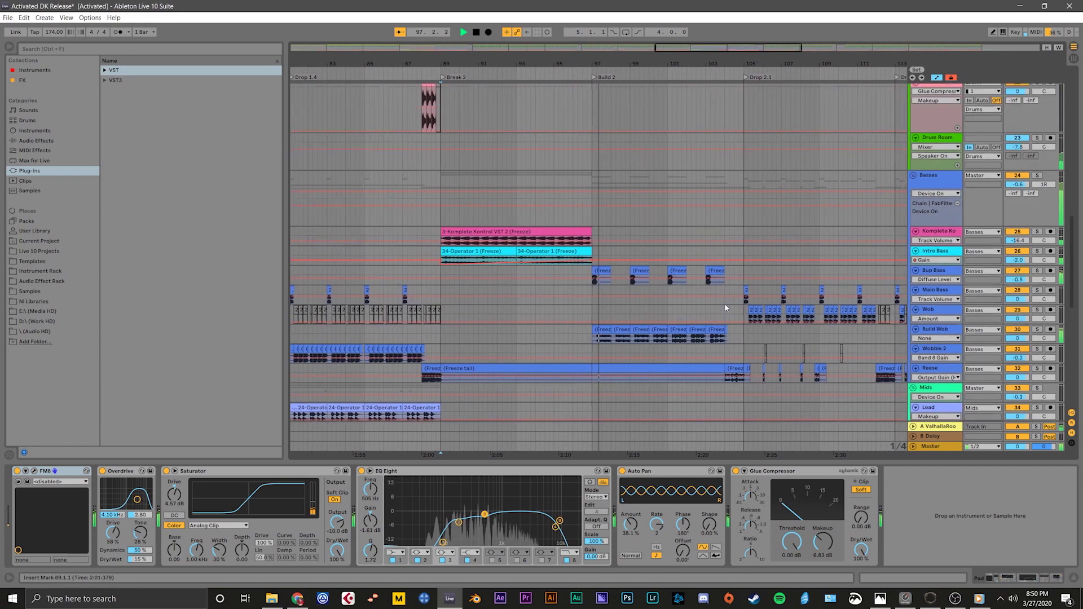
scroll(724, 303, up, 4)
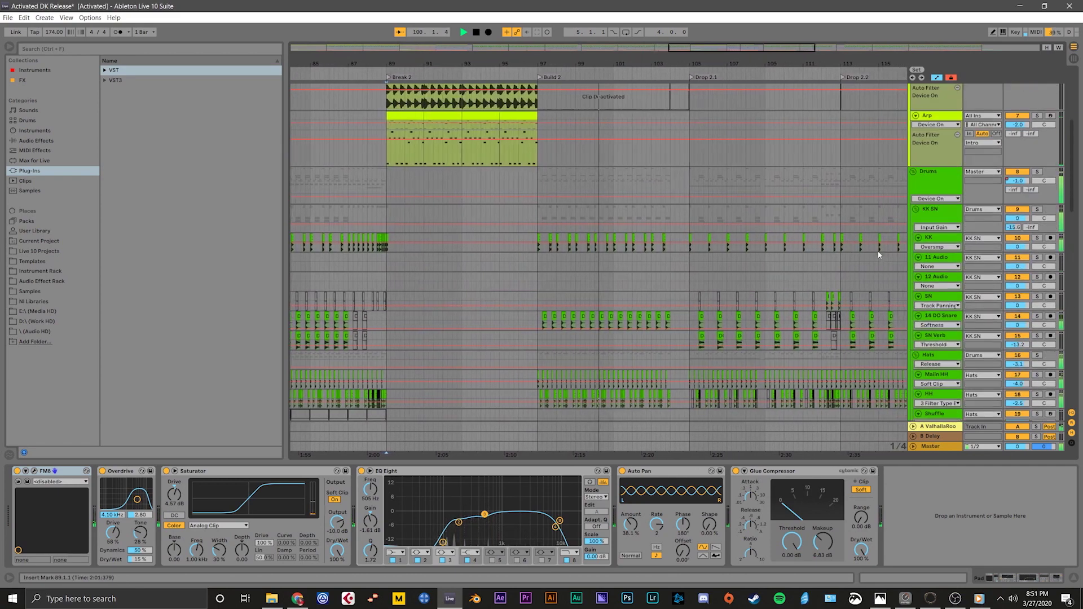
scroll(840, 247, up, 1)
scroll(846, 252, down, 3)
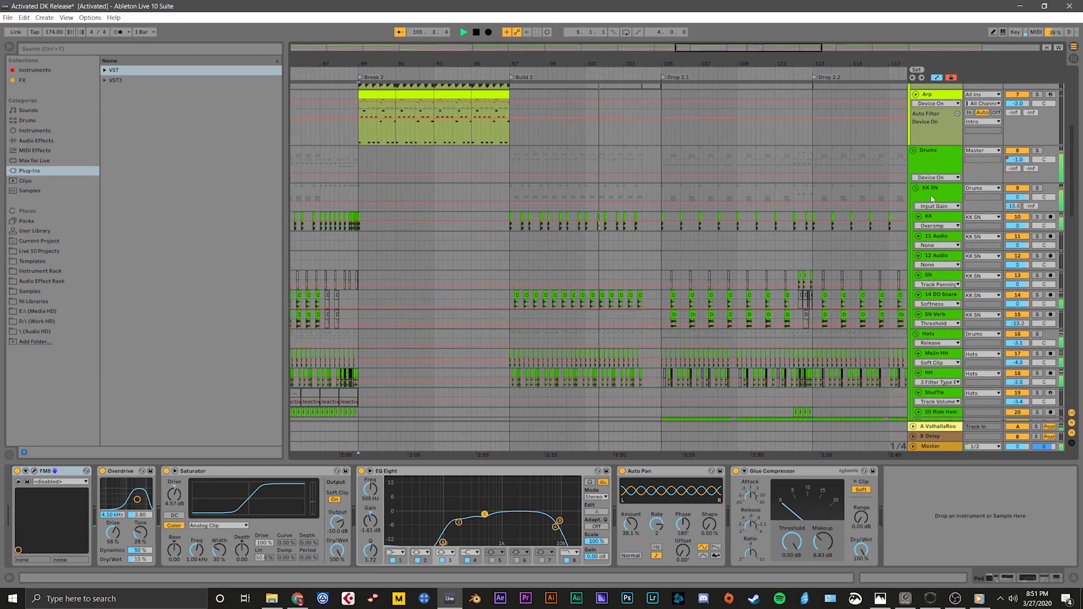
click(949, 132)
Show the Basses group's effect chain in the arrangement
scroll(729, 261, down, 1)
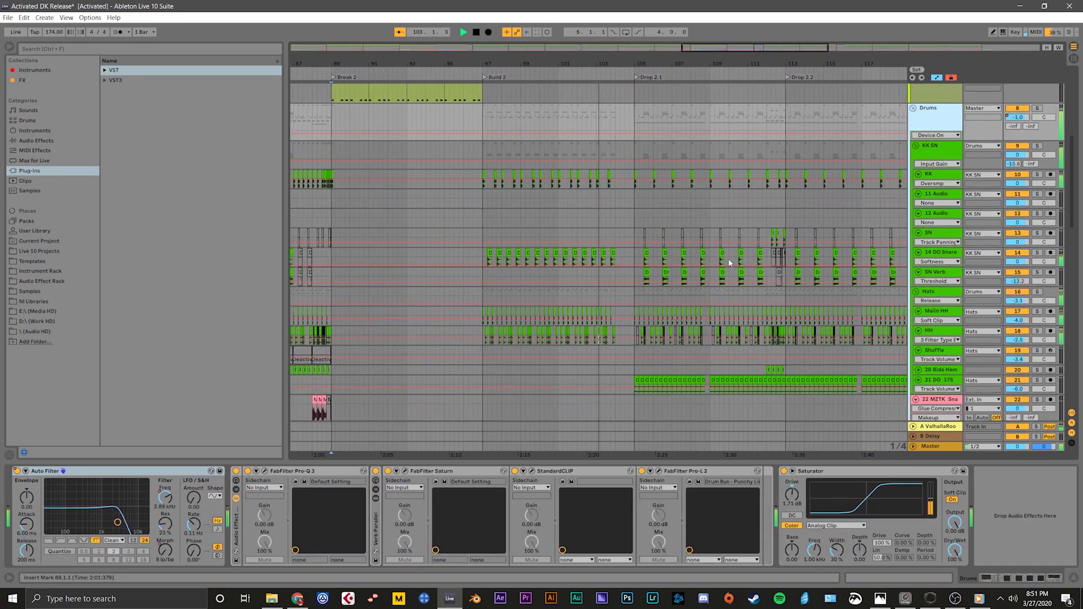
scroll(739, 208, down, 3)
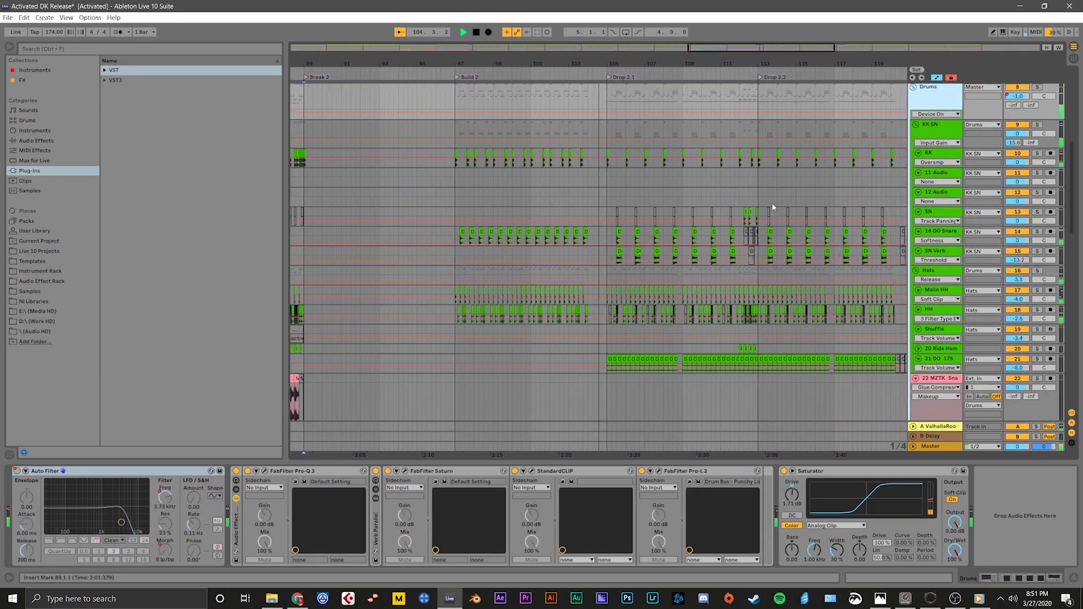
scroll(755, 209, down, 3)
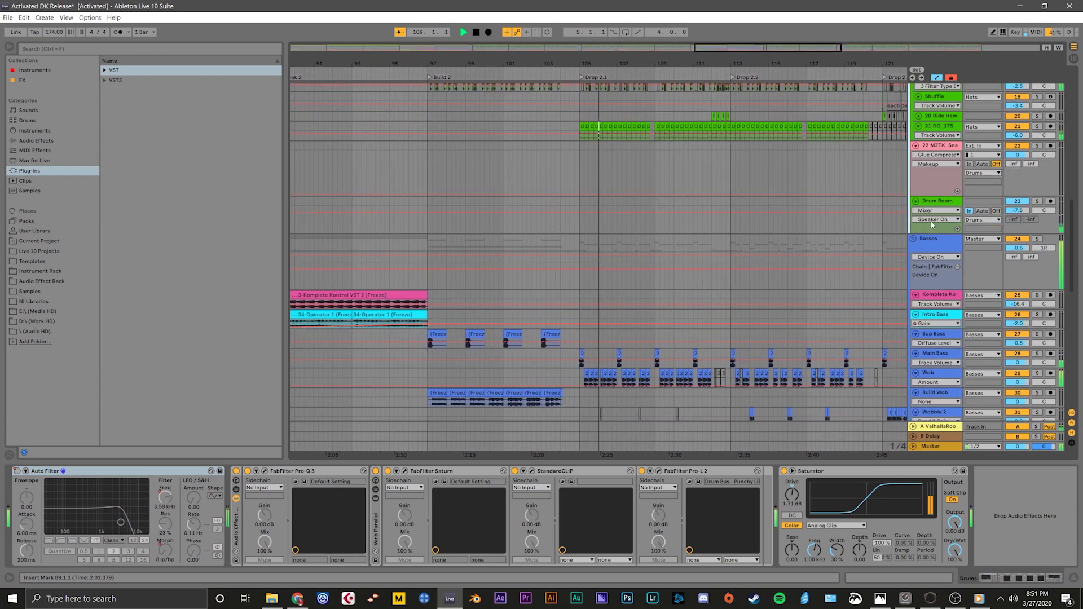
click(944, 242)
Show the FX group's effect chain while reviewing the playing tracks
scroll(768, 270, down, 2)
scroll(769, 272, down, 5)
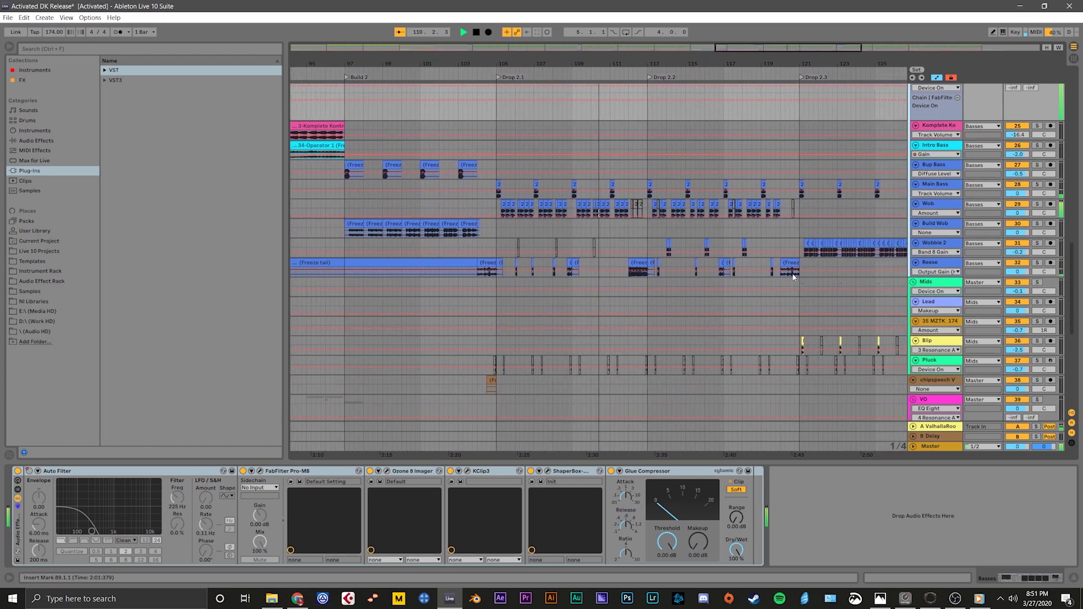
scroll(797, 270, down, 3)
scroll(726, 272, up, 2)
scroll(793, 298, down, 10)
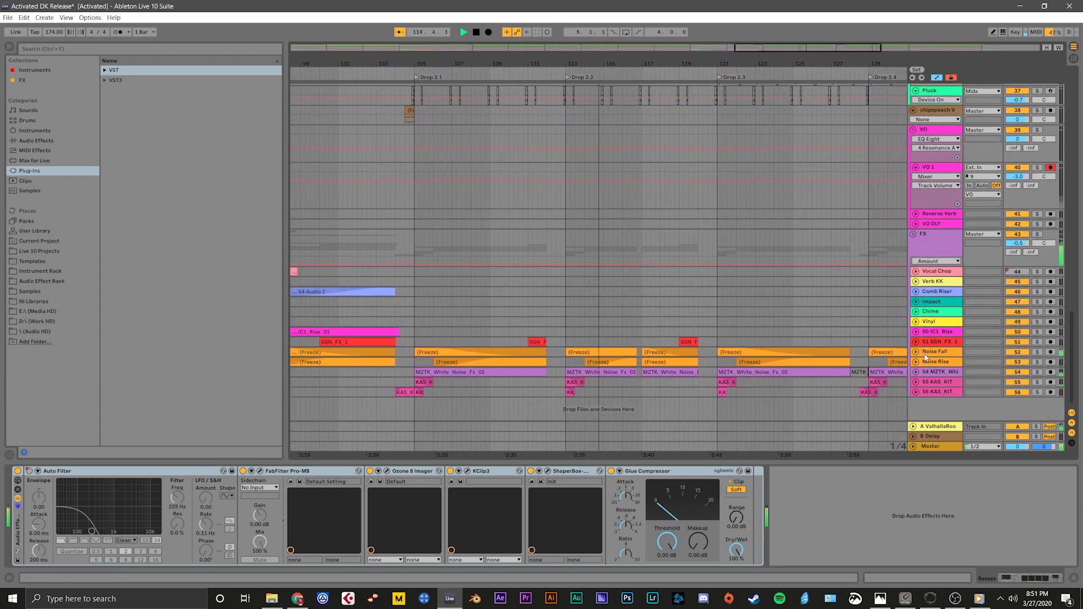
scroll(917, 354, up, 2)
scroll(811, 339, down, 2)
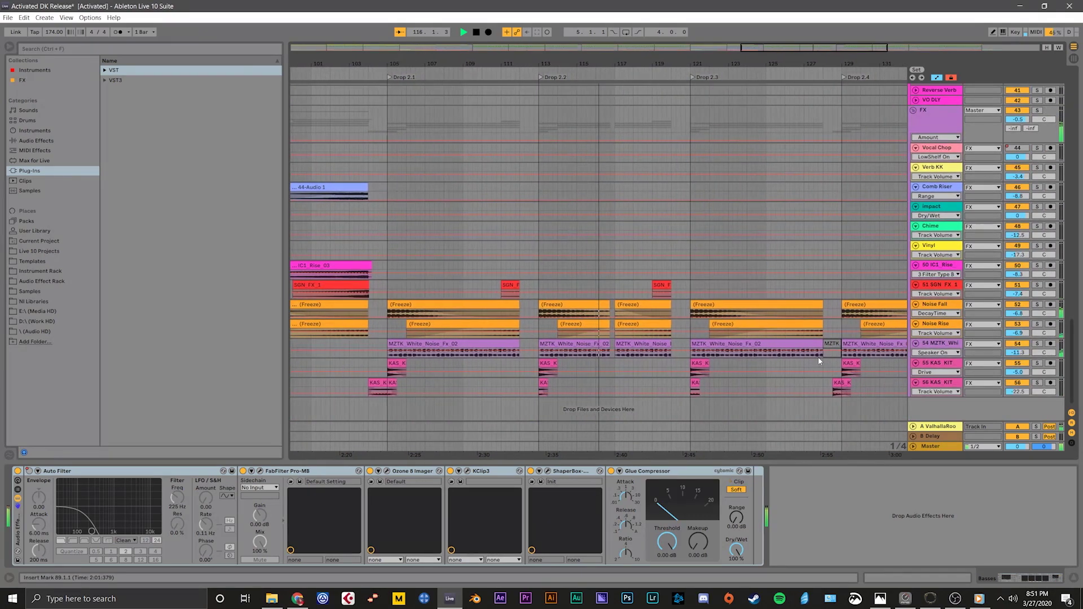
scroll(903, 237, up, 3)
click(936, 187)
scroll(766, 333, up, 5)
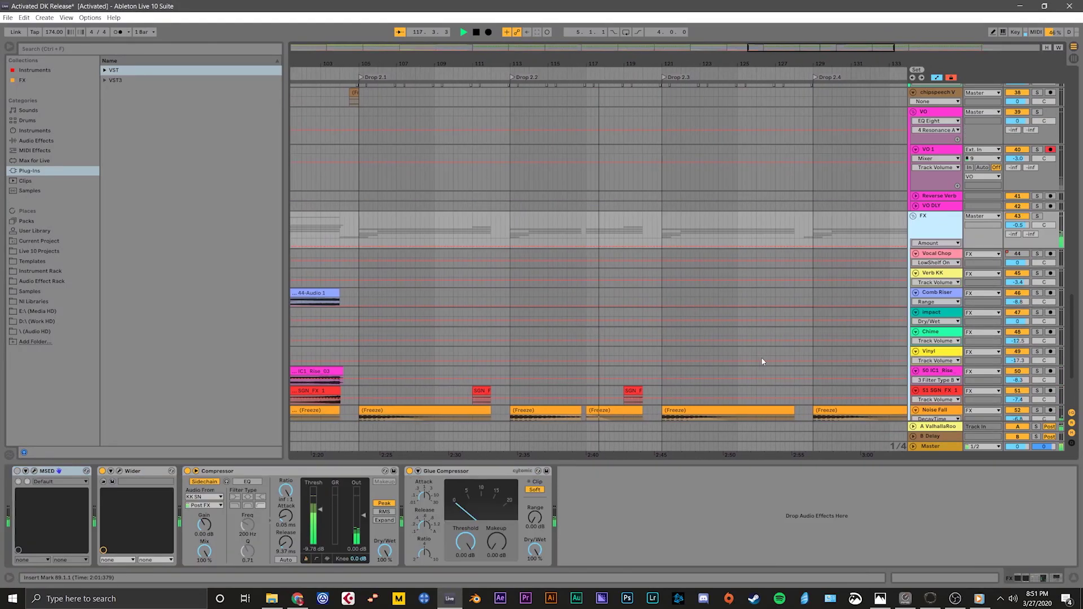
scroll(751, 358, up, 10)
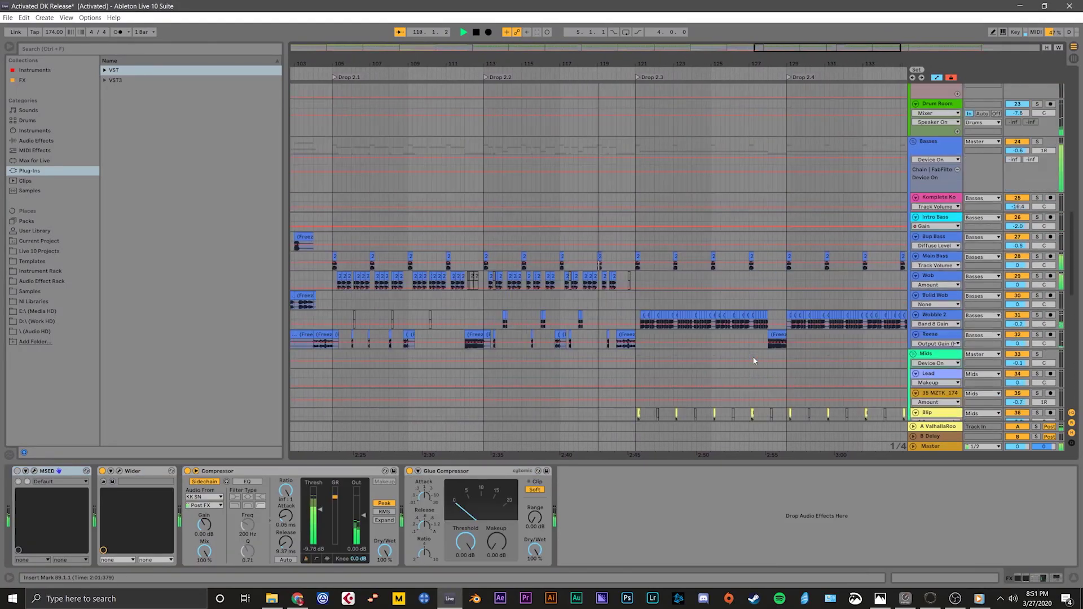
scroll(758, 361, up, 8)
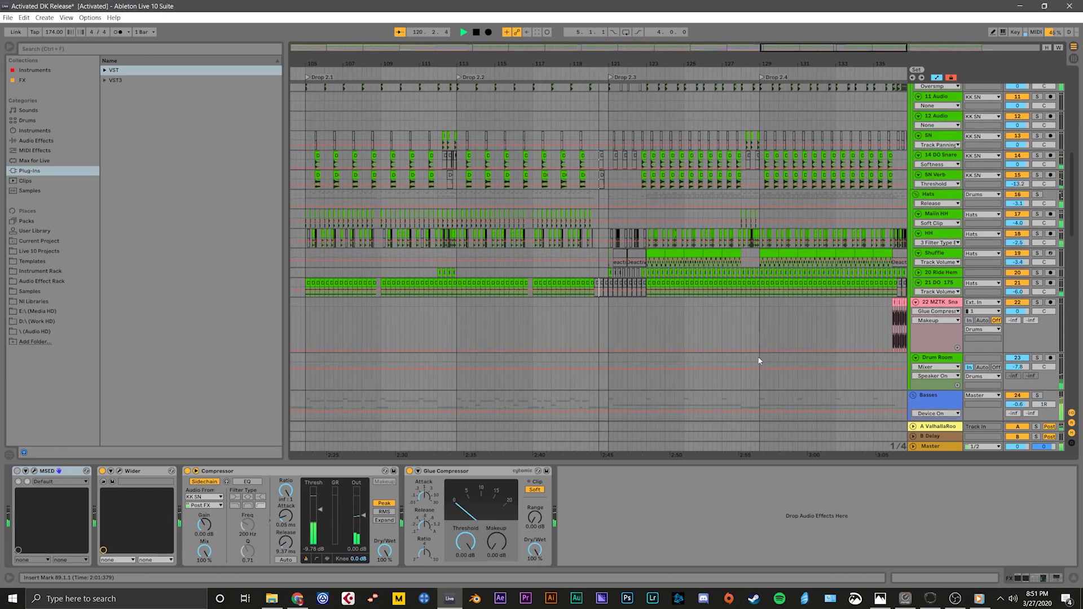
scroll(845, 252, up, 1)
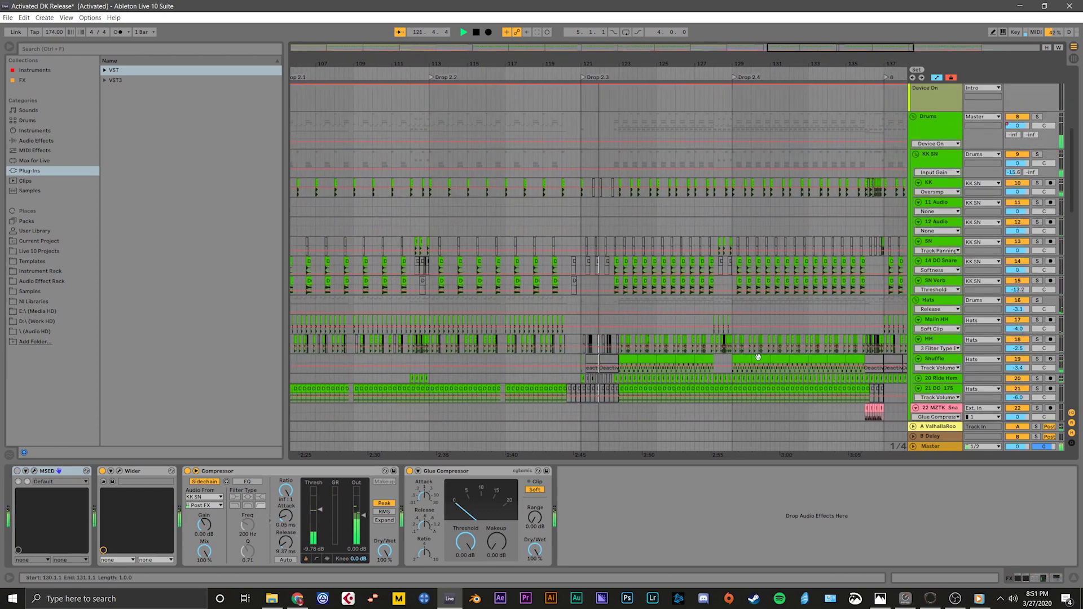